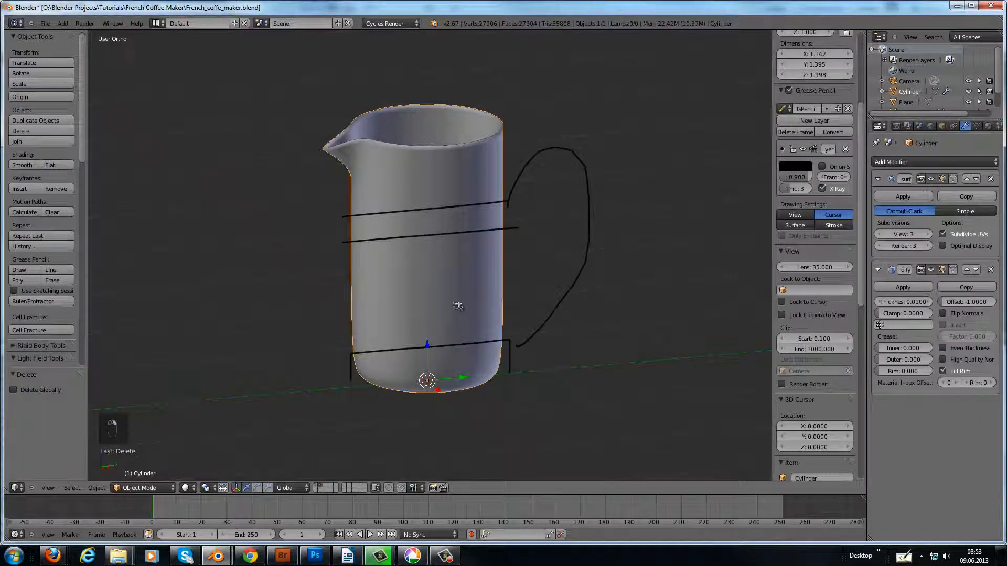
# - Add an edge loop around the glass jug and slide it to about 0.877, just above the rounded base
pyautogui.press('Tab')
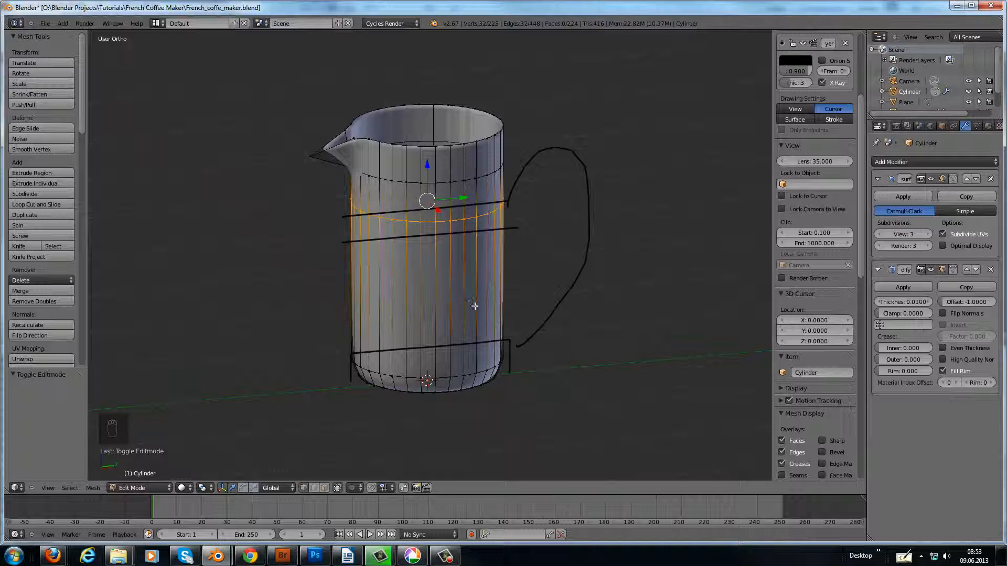
pyautogui.moveTo(482, 311); pyautogui.dragTo(456, 286, button='middle')
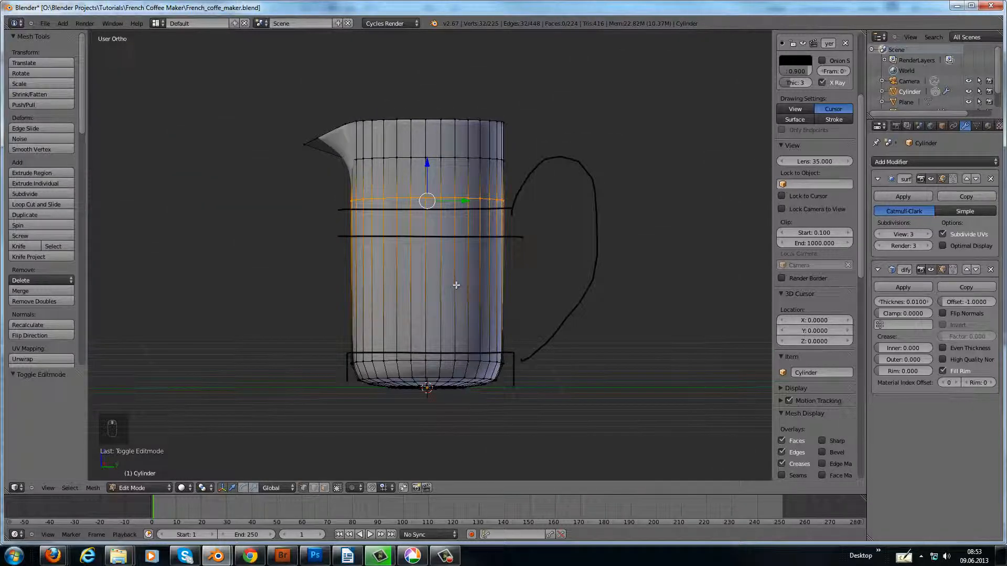
pyautogui.press('KP_3')
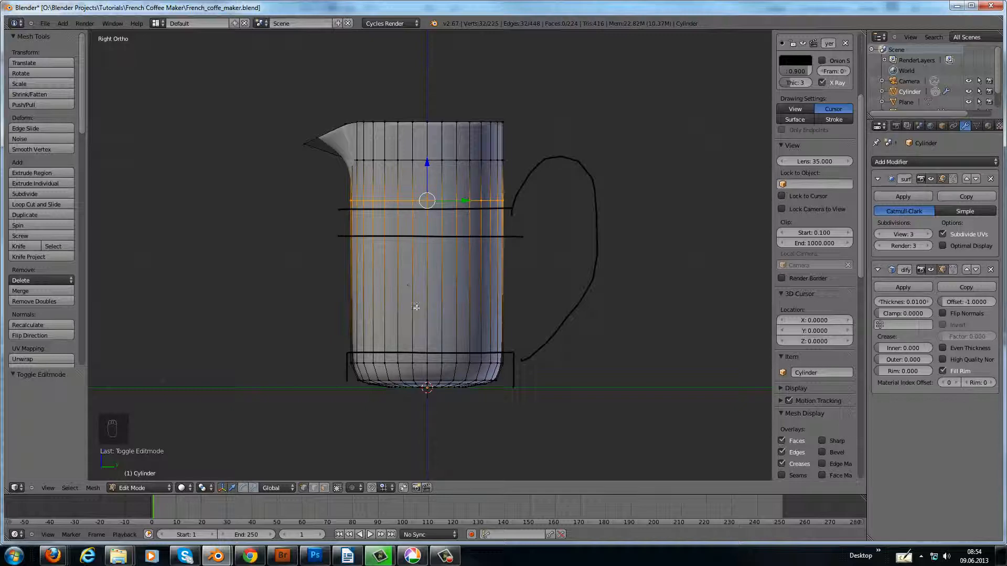
pyautogui.hotkey('ctrl', 'r')
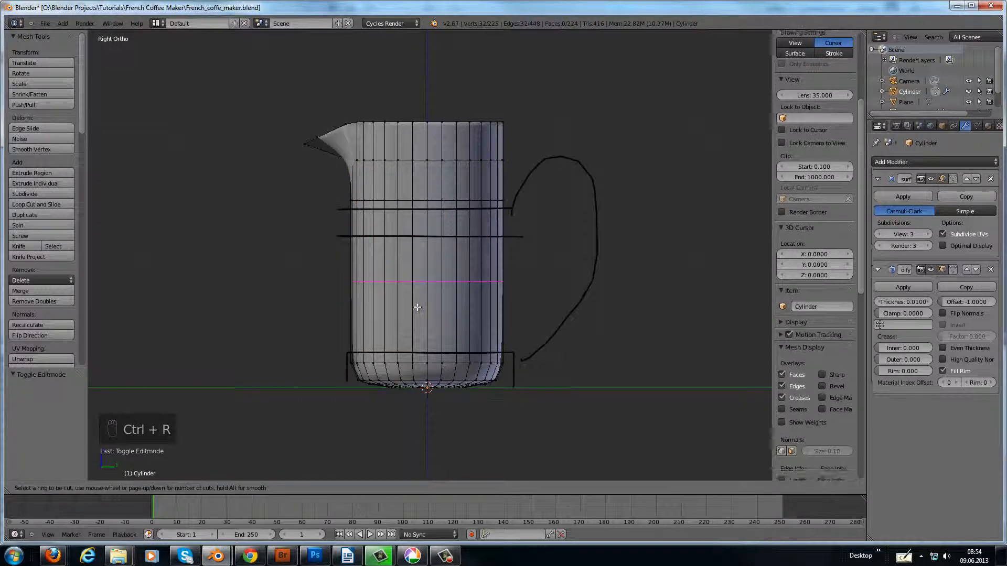
pyautogui.click(416, 306)
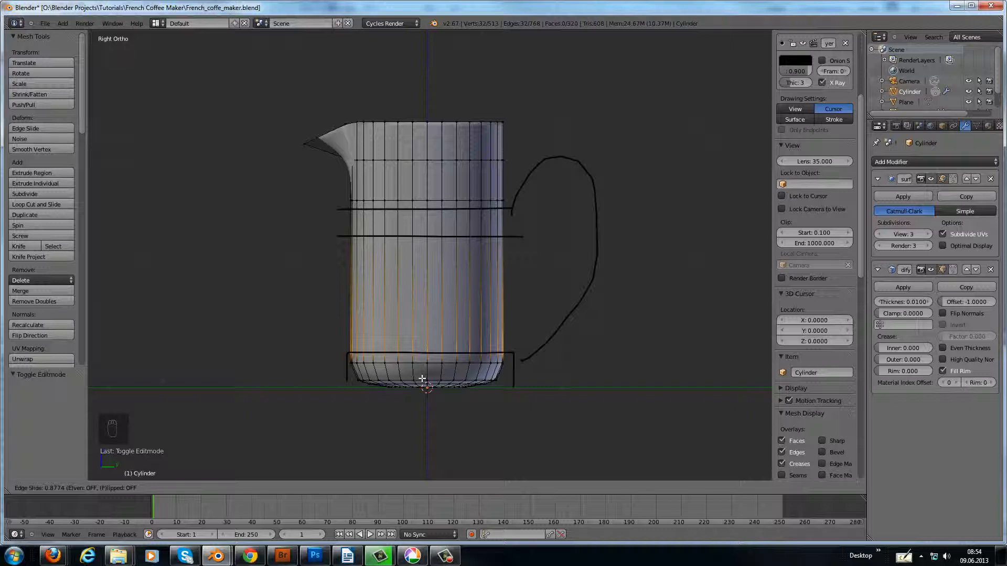
pyautogui.click(423, 364)
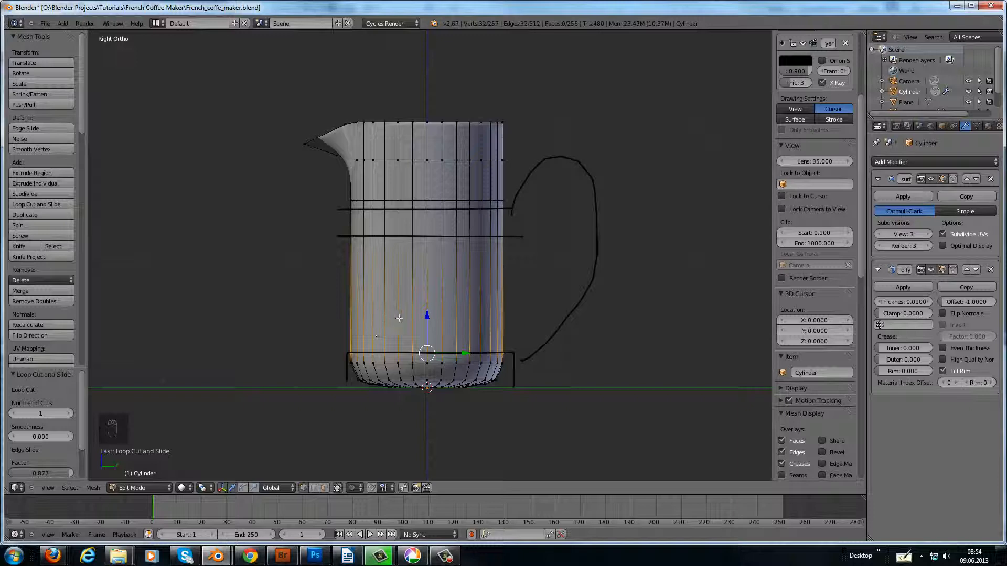
pyautogui.moveTo(400, 318); pyautogui.dragTo(404, 327, button='middle')
pyautogui.press('Tab')
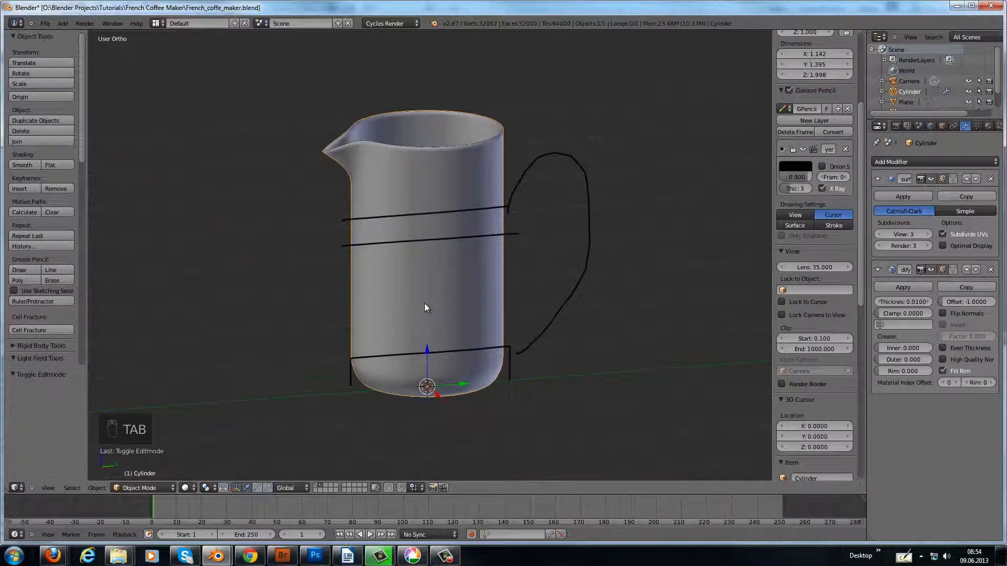
pyautogui.moveTo(395, 278)
pyautogui.mouseDown(button='middle')
pyautogui.moveTo(370, 285)
pyautogui.moveTo(405, 303)
pyautogui.mouseUp(button='middle')
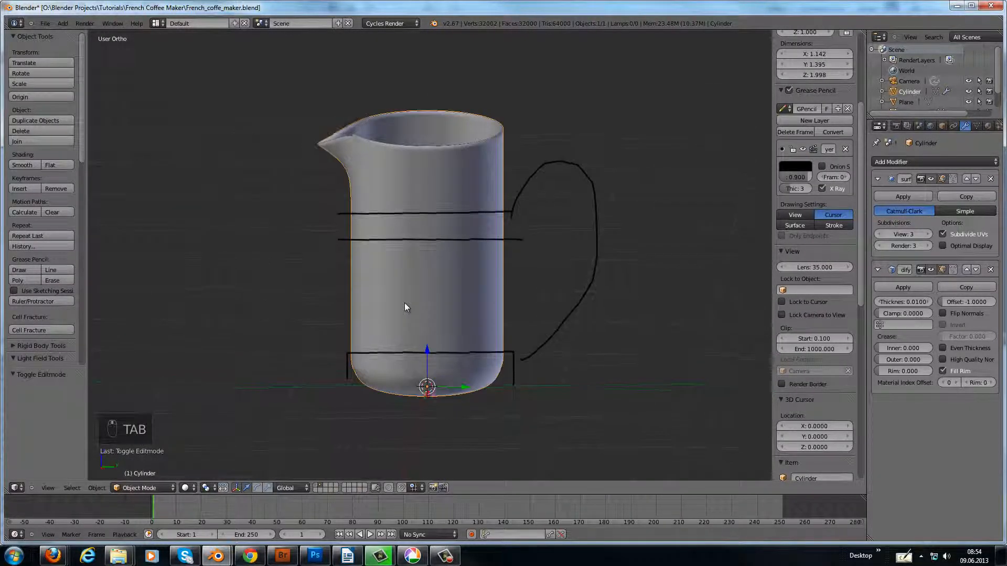
pyautogui.hotkey('shift', 'a')
pyautogui.moveTo(407, 303)
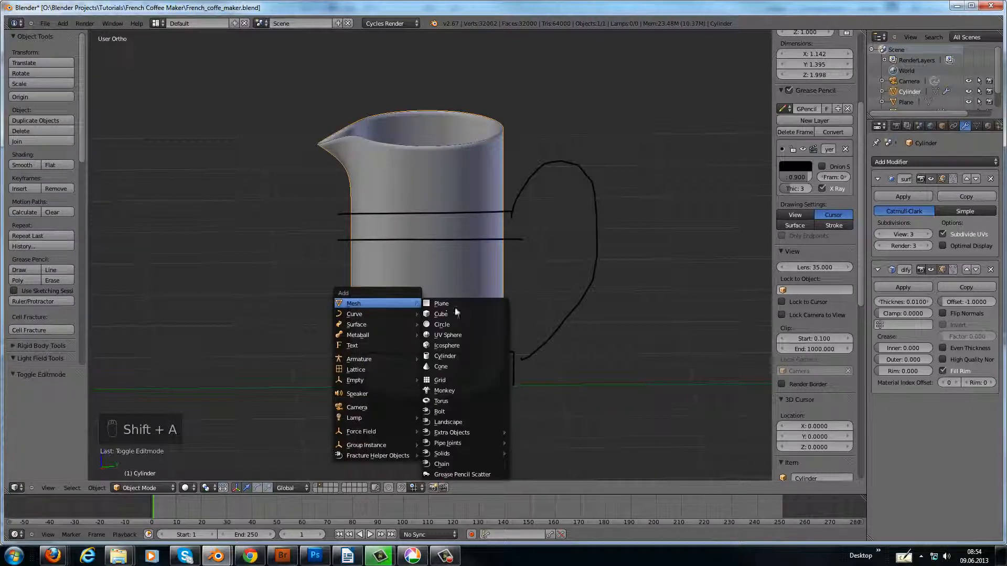
pyautogui.click(456, 325)
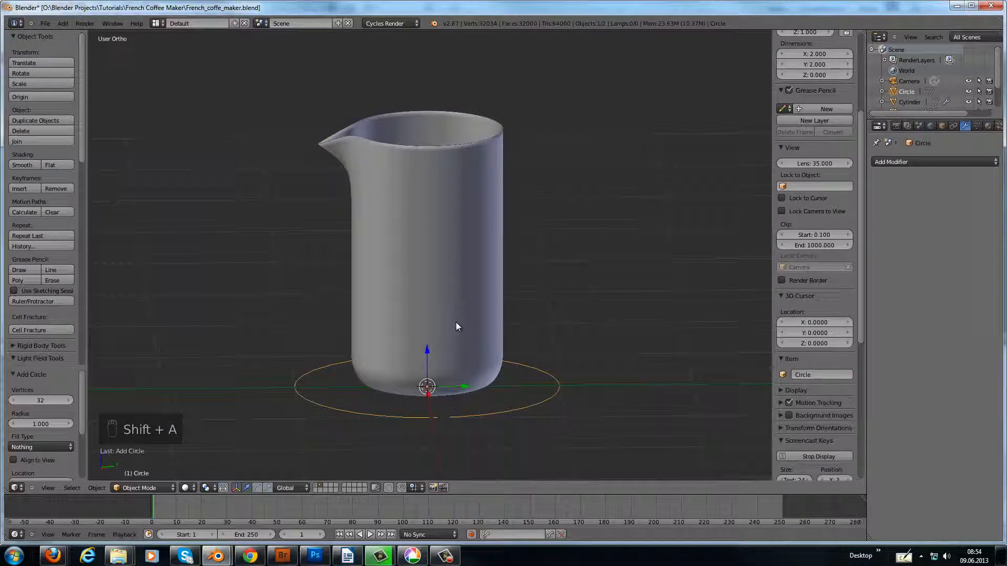
pyautogui.press('KP_1')
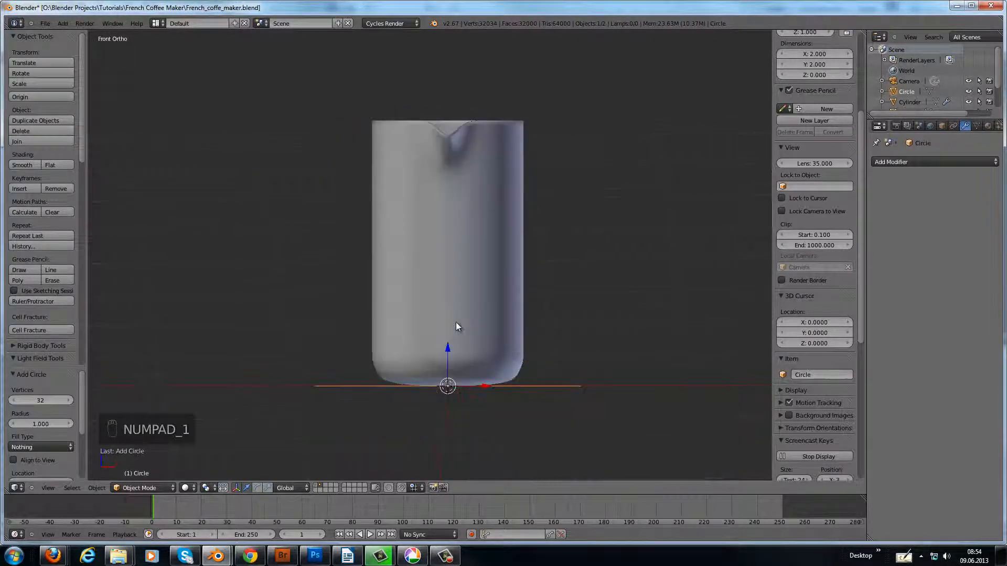
pyautogui.press('Delete')
pyautogui.click(456, 322)
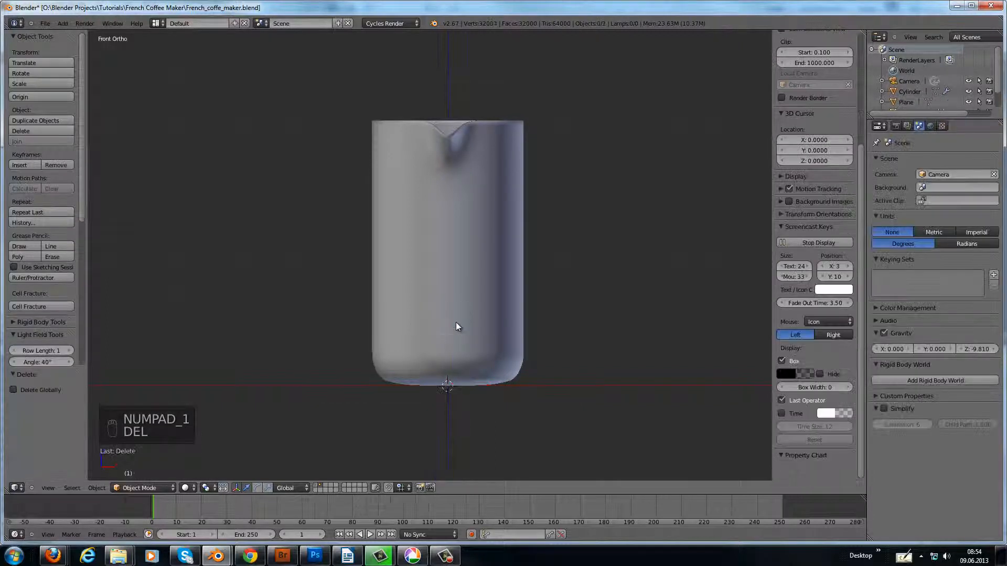
# - Add a 32-vertex cylinder mesh at the origin and flatten it along Z to about 0.17
pyautogui.hotkey('shift', 'a')
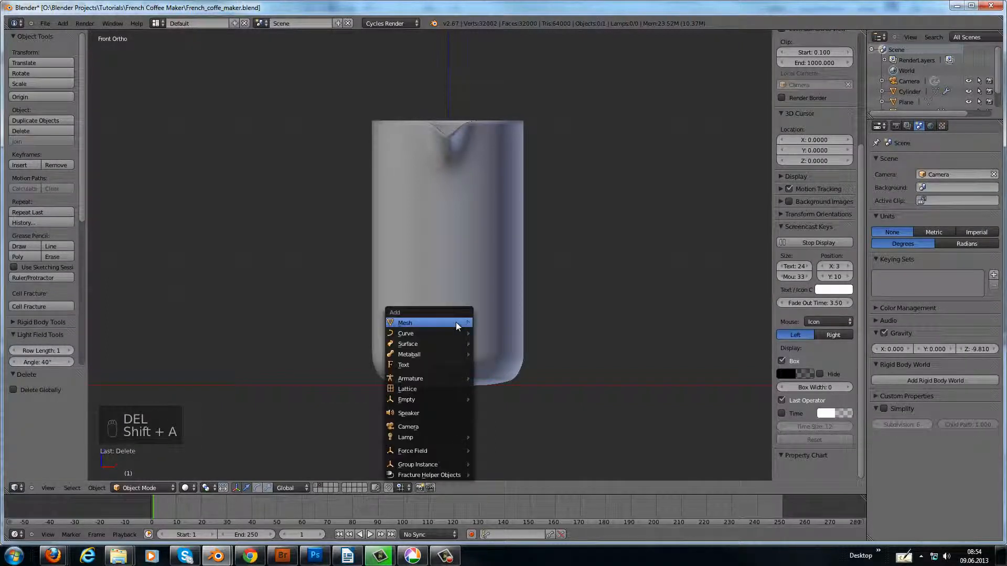
pyautogui.moveTo(477, 324)
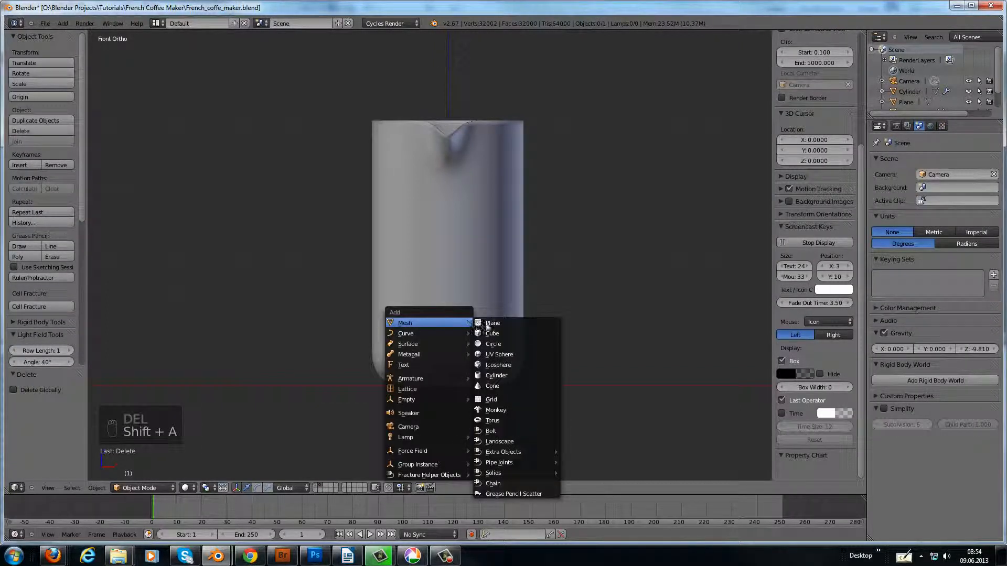
pyautogui.click(502, 376)
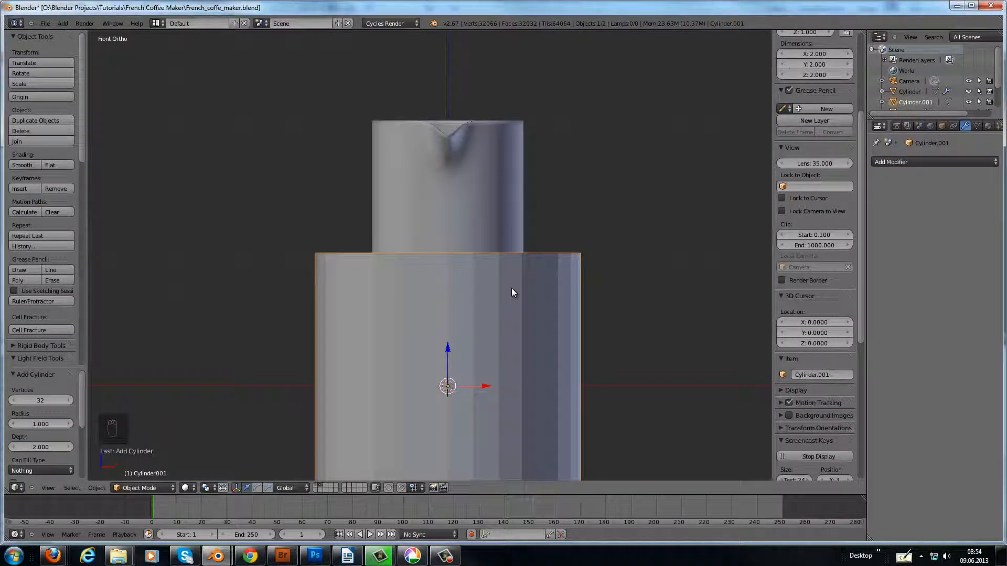
pyautogui.press('s')
pyautogui.press('z')
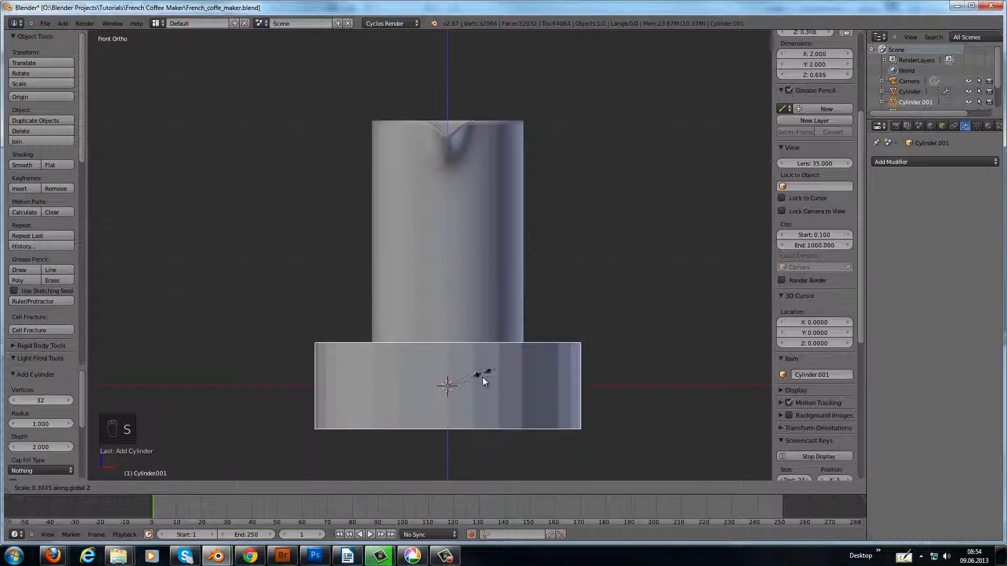
pyautogui.click(458, 402)
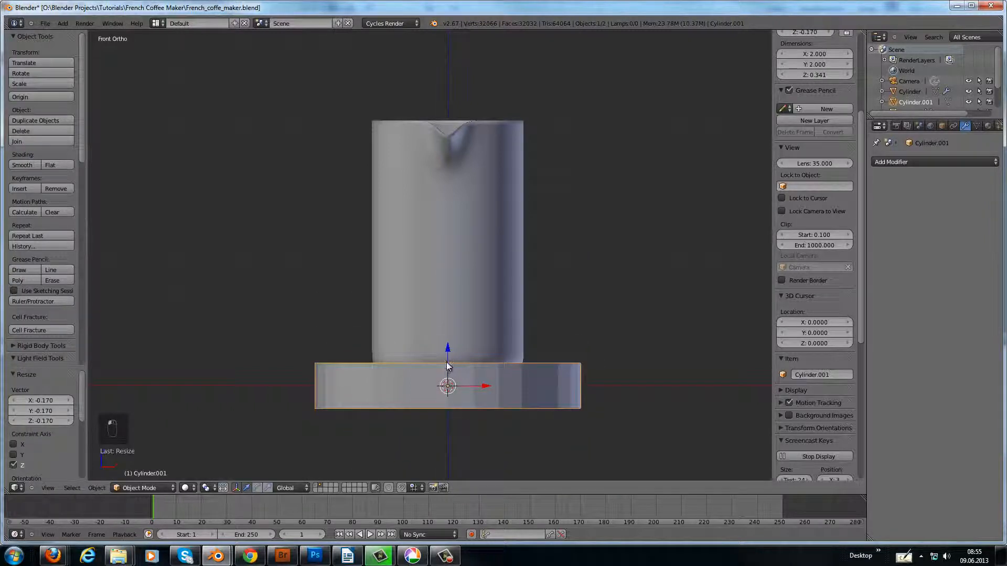
# - Raise the flattened cylinder's mesh about 0.17 along Z so its underside rests on the ground line
pyautogui.press('Tab')
pyautogui.press('g')
pyautogui.press('z')
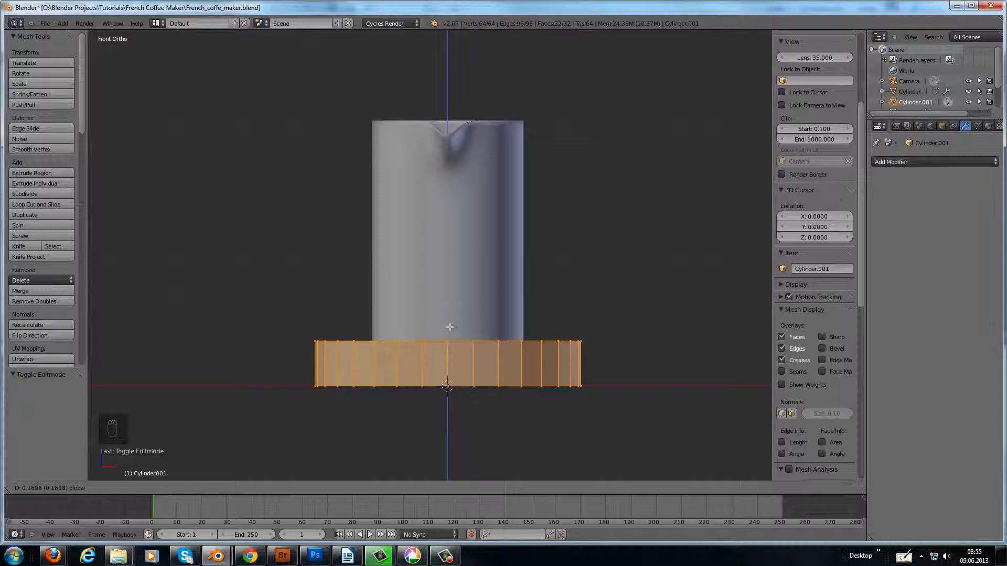
pyautogui.click(449, 327)
# - Scale the flattened cylinder's mesh uniformly to about 0.579 so it fits closely around the jug's base
pyautogui.moveTo(535, 369); pyautogui.dragTo(565, 388, button='middle')
pyautogui.press('s')
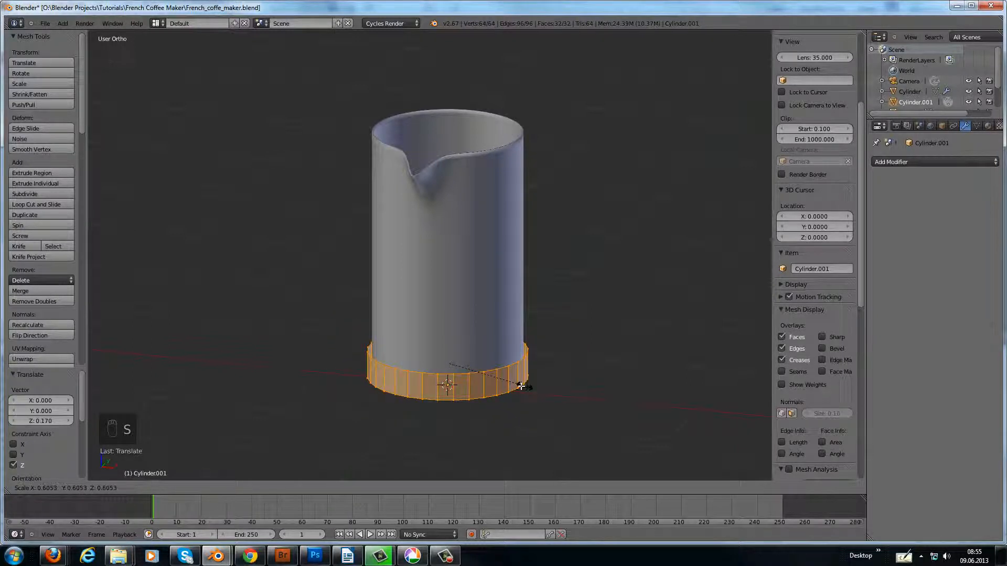
pyautogui.click(520, 386)
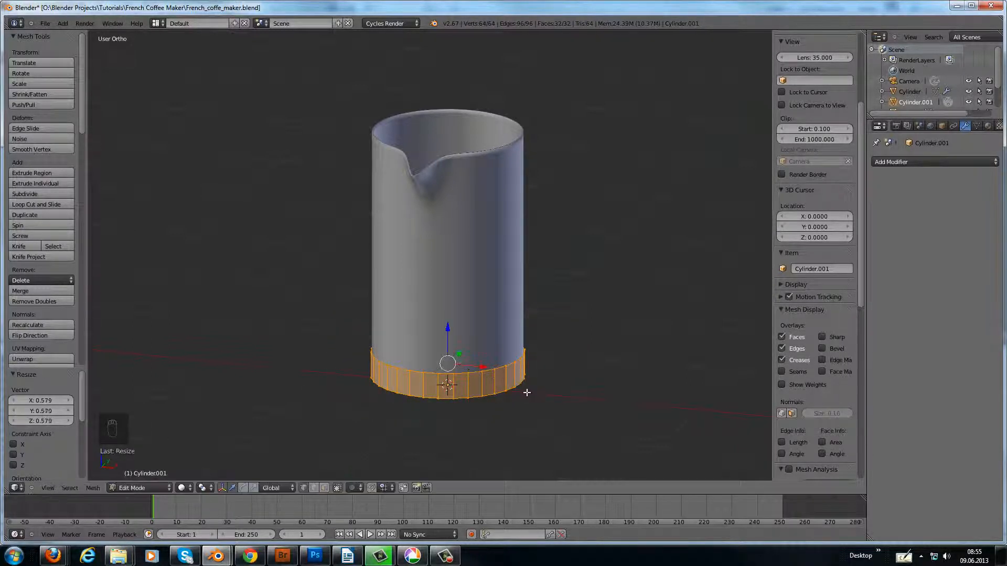
pyautogui.press('Tab')
pyautogui.moveTo(534, 362); pyautogui.dragTo(452, 452, button='middle')
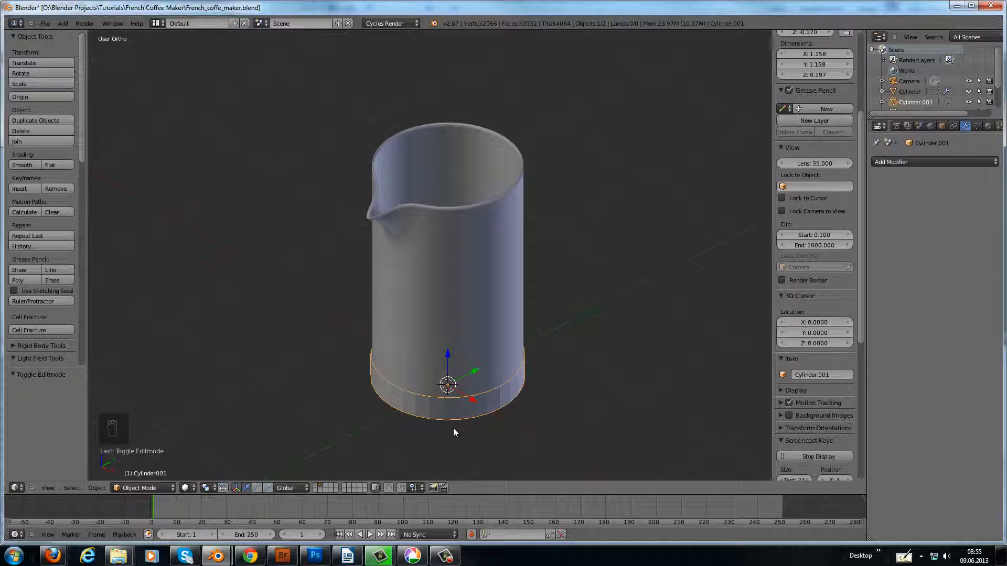
# - Add an edge loop around the base ring and slide it to about 0.68, near the ring's upper edge
pyautogui.press('Tab')
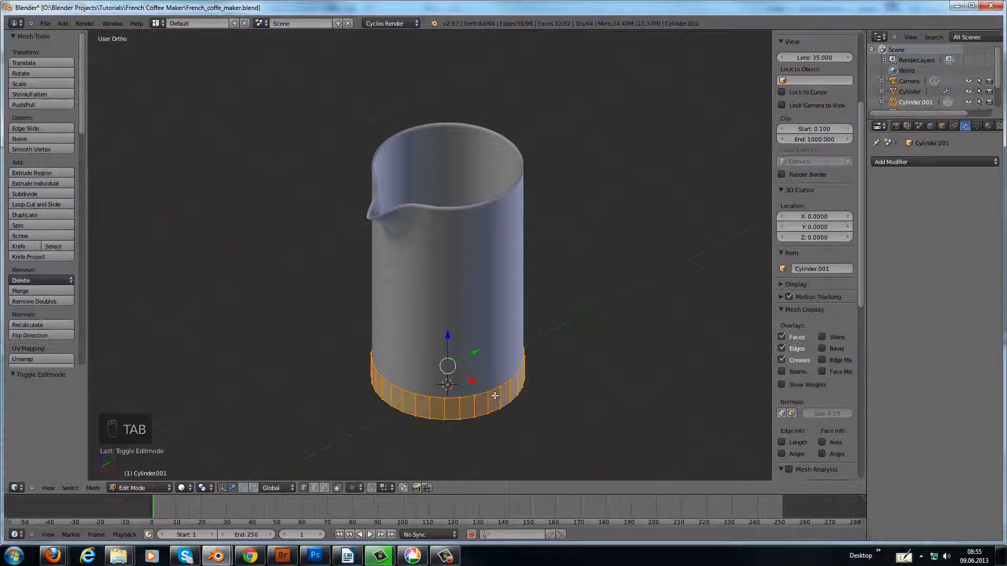
pyautogui.moveTo(506, 401); pyautogui.dragTo(551, 407, button='middle')
pyautogui.rightClick(439, 431)
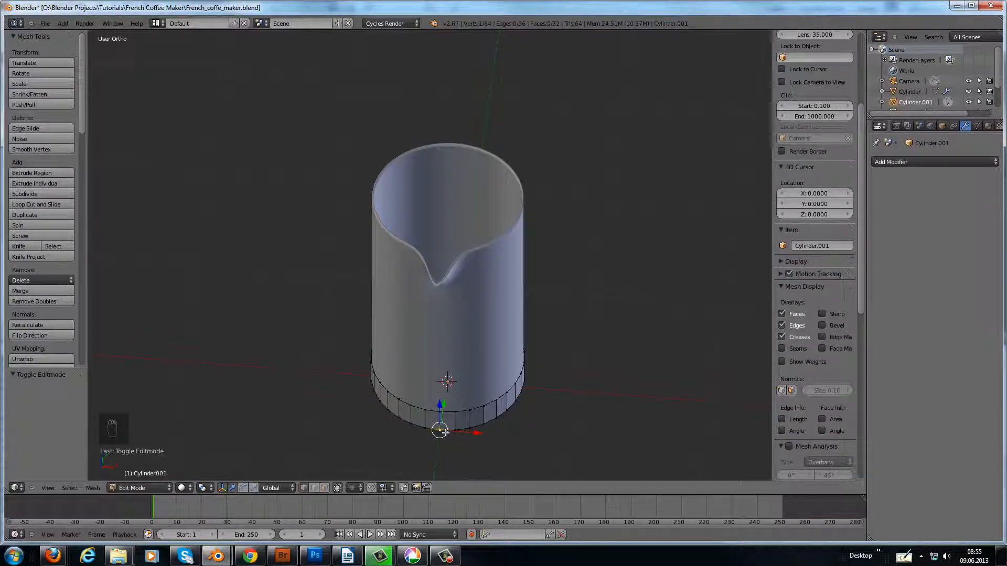
pyautogui.moveTo(462, 414); pyautogui.dragTo(465, 376, button='middle')
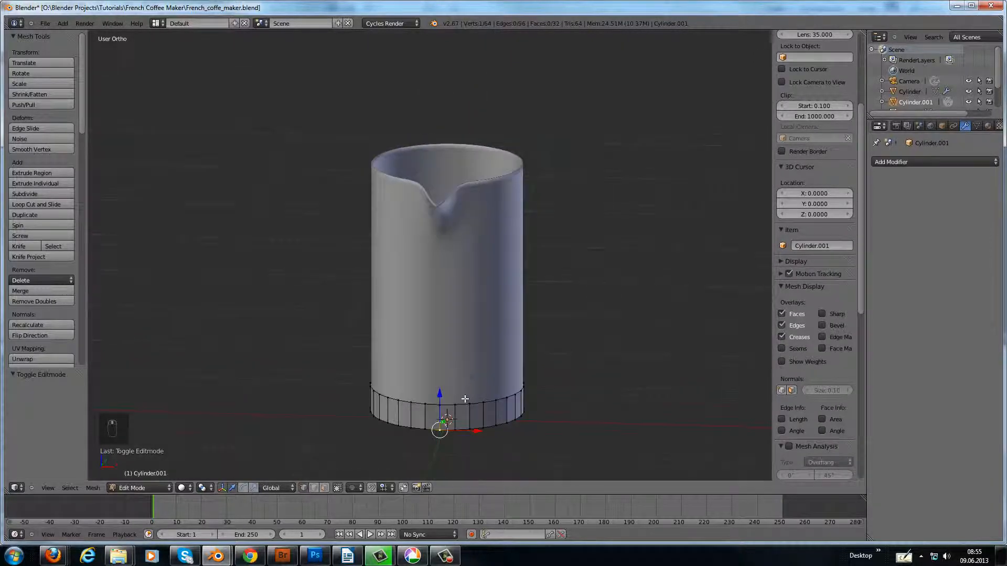
pyautogui.hotkey('ctrl', 'r')
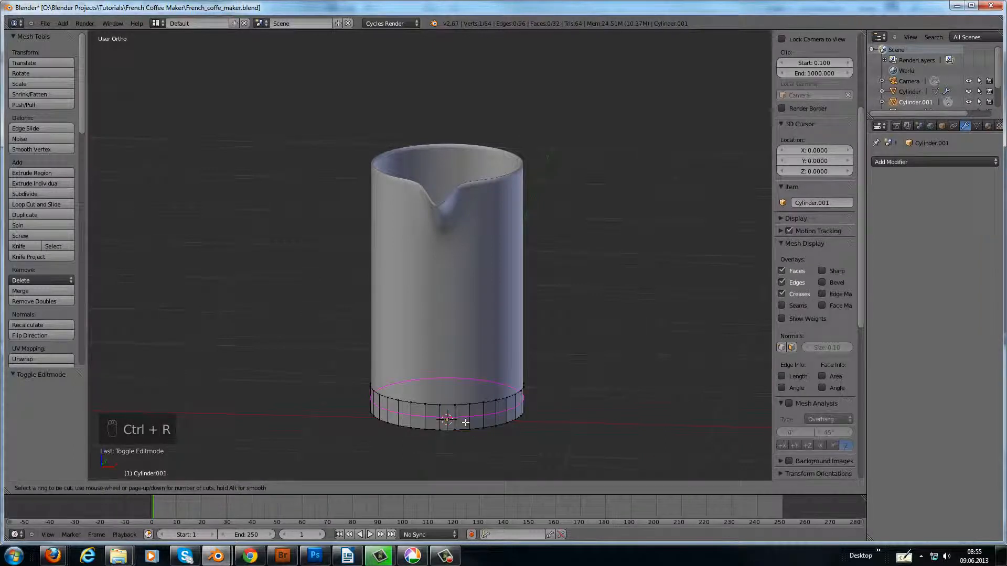
pyautogui.click(465, 421)
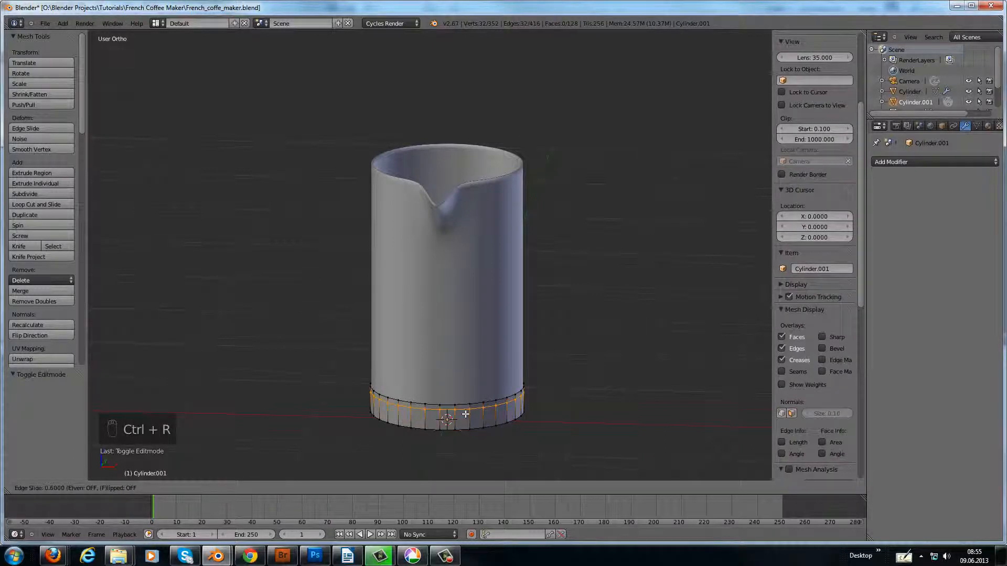
pyautogui.click(465, 415)
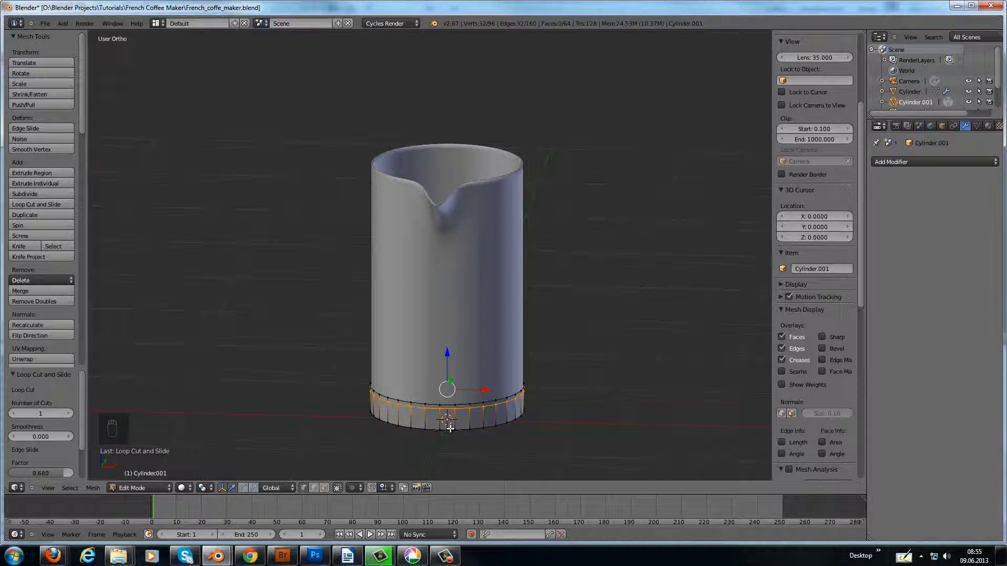
# - Add a second edge loop centred in the wide lower band of the base ring, with no slide offset
pyautogui.hotkey('ctrl', 'r')
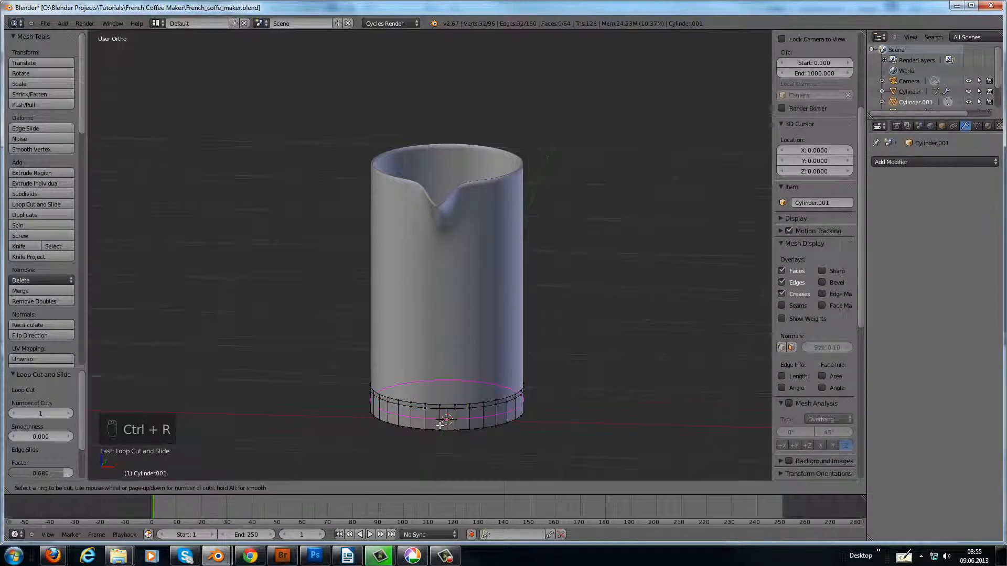
pyautogui.click(440, 424)
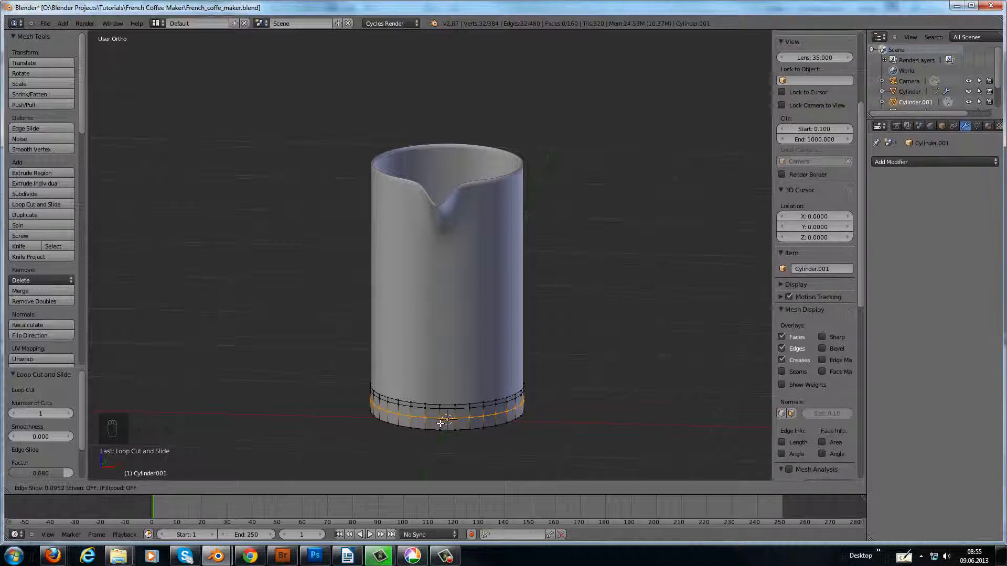
pyautogui.rightClick(440, 424)
# - Select the bottom-edge vertex below the spout, the vertex above it and that vertex's two neighbours on the middle loop
pyautogui.rightClick(439, 427)
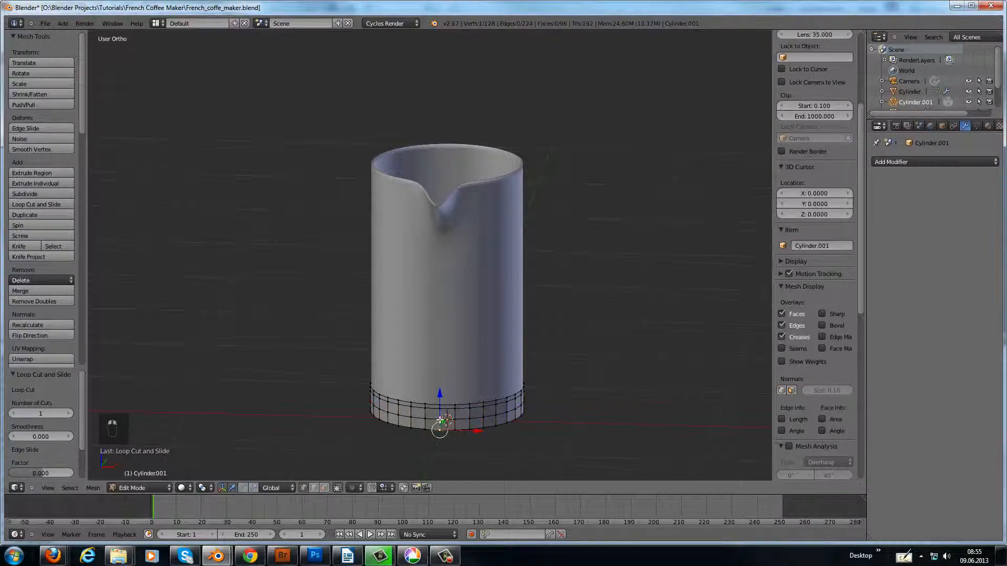
pyautogui.keyDown('shift'); pyautogui.rightClick(442, 421); pyautogui.keyUp('shift')
pyautogui.keyDown('shift'); pyautogui.rightClick(454, 420); pyautogui.keyUp('shift')
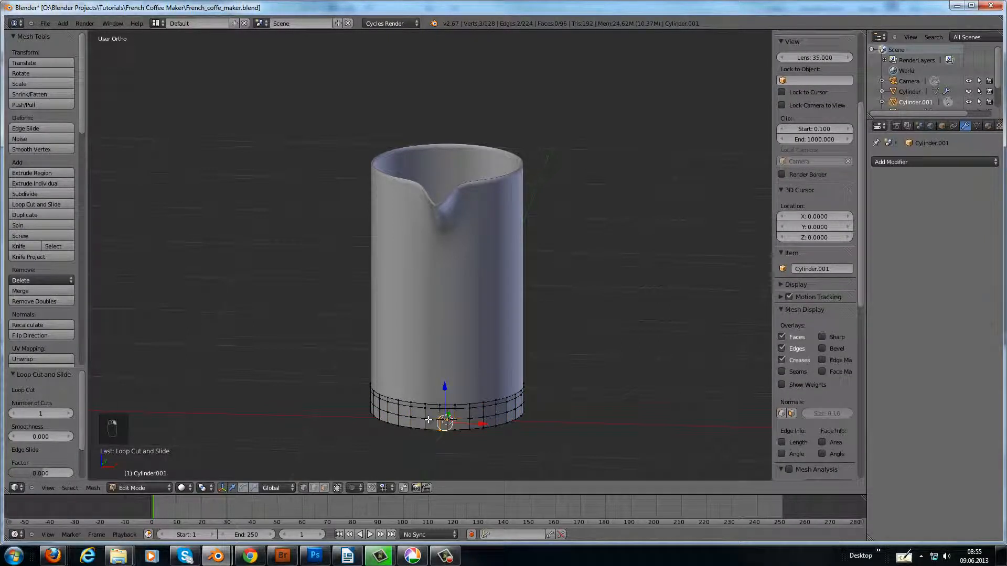
pyautogui.keyDown('shift'); pyautogui.rightClick(425, 420); pyautogui.keyUp('shift')
# - Add the matching four-vertex T-shaped group about a quarter turn around the ring to the selection
pyautogui.moveTo(530, 418); pyautogui.dragTo(544, 441, button='middle')
pyautogui.keyDown('shift'); pyautogui.rightClick(542, 441); pyautogui.keyUp('shift')
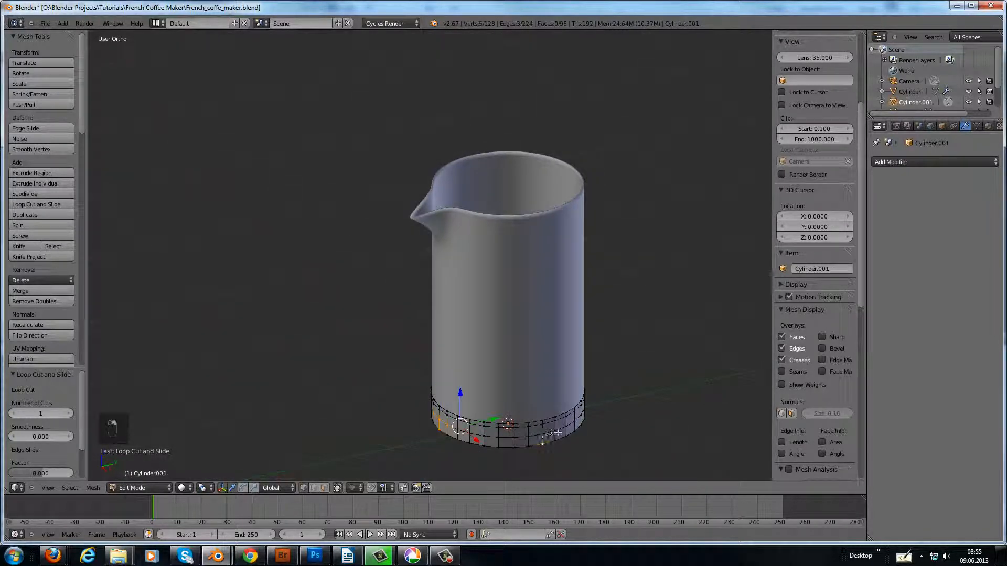
pyautogui.keyDown('shift'); pyautogui.rightClick(547, 434); pyautogui.keyUp('shift')
pyautogui.keyDown('shift'); pyautogui.rightClick(554, 431); pyautogui.keyUp('shift')
pyautogui.keyDown('shift'); pyautogui.rightClick(530, 436); pyautogui.keyUp('shift')
# - Add a third four-vertex T-shaped group, another quarter turn around the base ring, to the selection
pyautogui.moveTo(603, 424); pyautogui.dragTo(491, 422, button='middle')
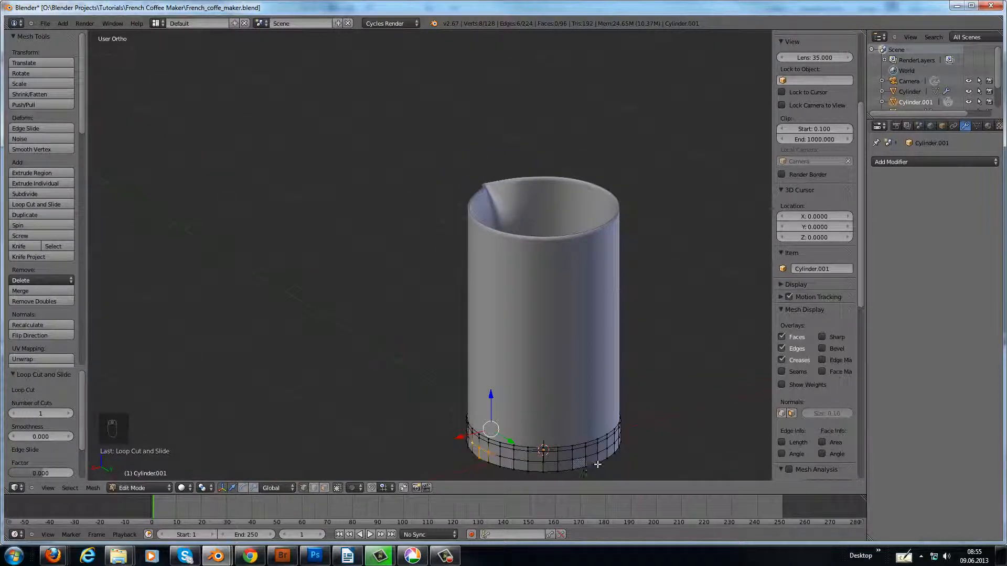
pyautogui.moveTo(595, 465); pyautogui.dragTo(580, 474, button='middle')
pyautogui.scroll(-1, 564, 445)
pyautogui.keyDown('shift'); pyautogui.moveTo(563, 440); pyautogui.dragTo(549, 391, button='middle'); pyautogui.keyUp('shift')
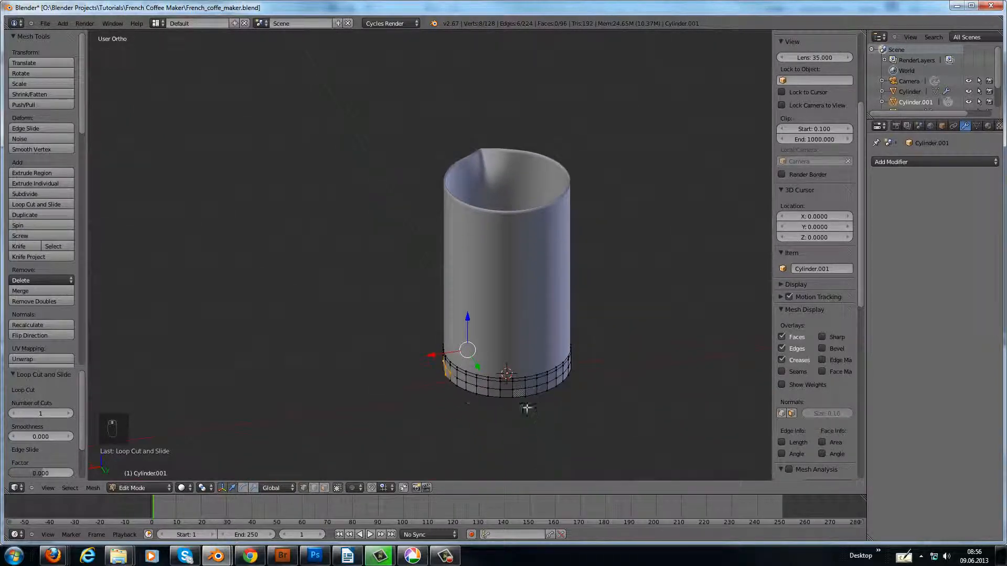
pyautogui.keyDown('shift'); pyautogui.rightClick(524, 394); pyautogui.keyUp('shift')
pyautogui.keyDown('shift'); pyautogui.rightClick(530, 389); pyautogui.keyUp('shift')
pyautogui.keyDown('shift'); pyautogui.rightClick(537, 387); pyautogui.keyUp('shift')
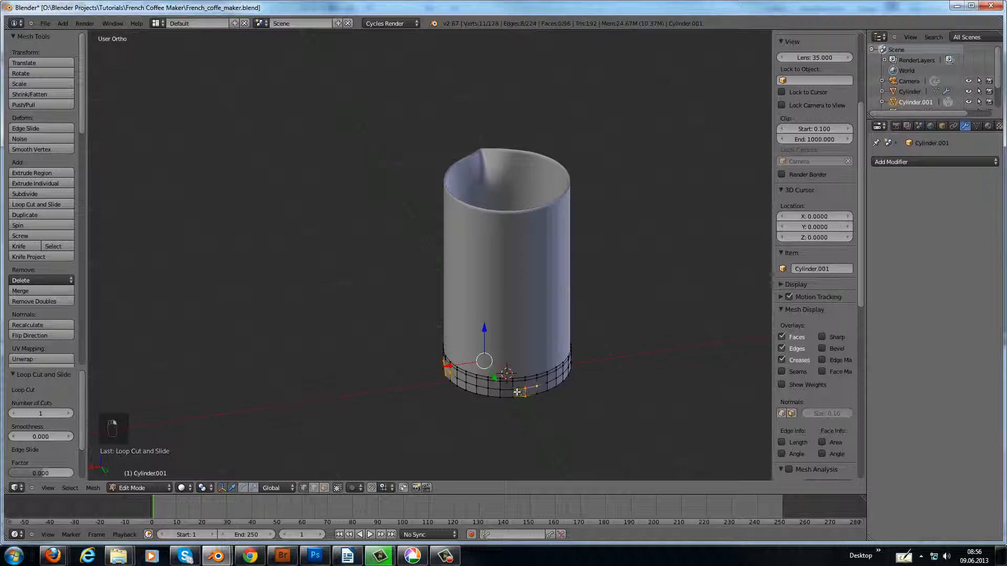
pyautogui.keyDown('shift'); pyautogui.rightClick(514, 392); pyautogui.keyUp('shift')
# - Add the fourth T-shaped group of lower-edge and middle-loop vertices, on the ring's remaining quarter, to the selection
pyautogui.moveTo(580, 386); pyautogui.dragTo(482, 386, button='middle')
pyautogui.keyDown('shift'); pyautogui.rightClick(526, 401); pyautogui.keyUp('shift')
pyautogui.keyDown('shift'); pyautogui.rightClick(536, 397); pyautogui.keyUp('shift')
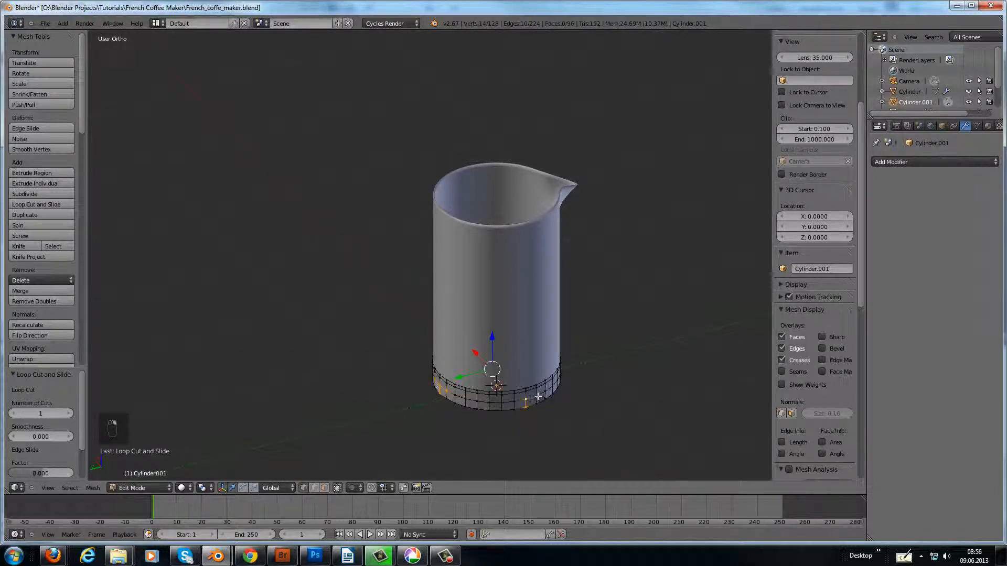
pyautogui.keyDown('shift'); pyautogui.rightClick(515, 403); pyautogui.keyUp('shift')
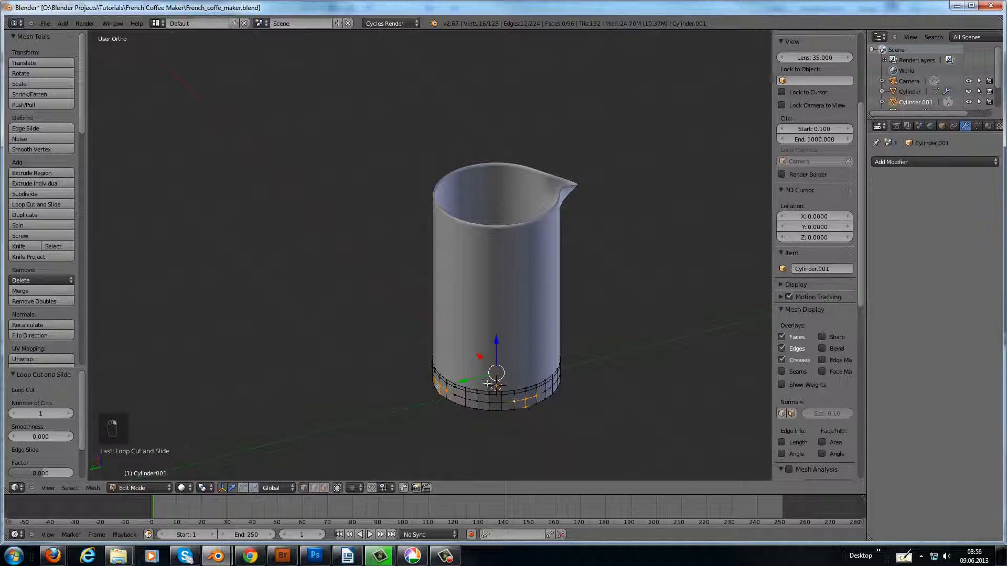
pyautogui.moveTo(461, 375); pyautogui.dragTo(488, 387, button='middle')
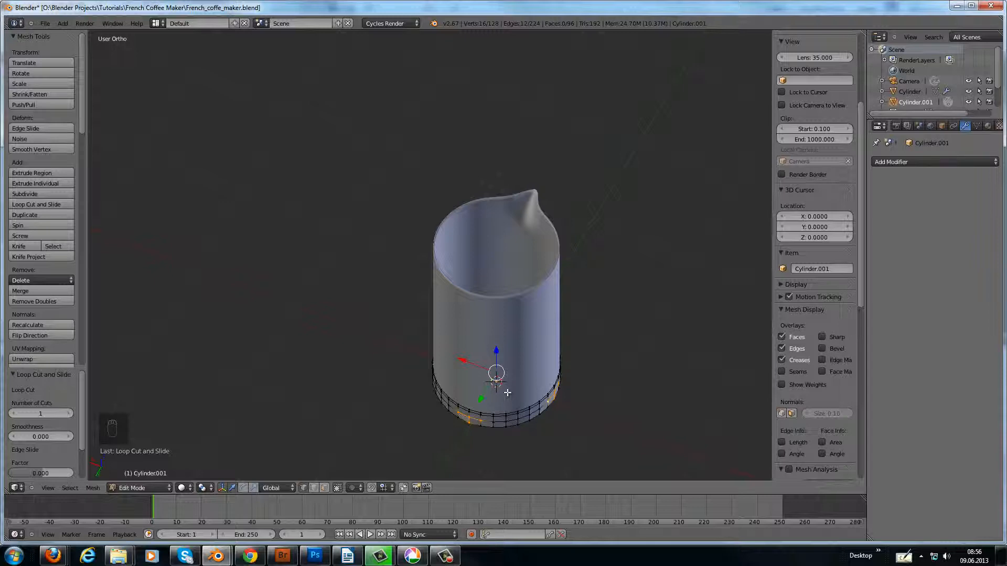
# - Delete the grease pencil sketch attached to the jug and hide the jug object
pyautogui.press('Tab')
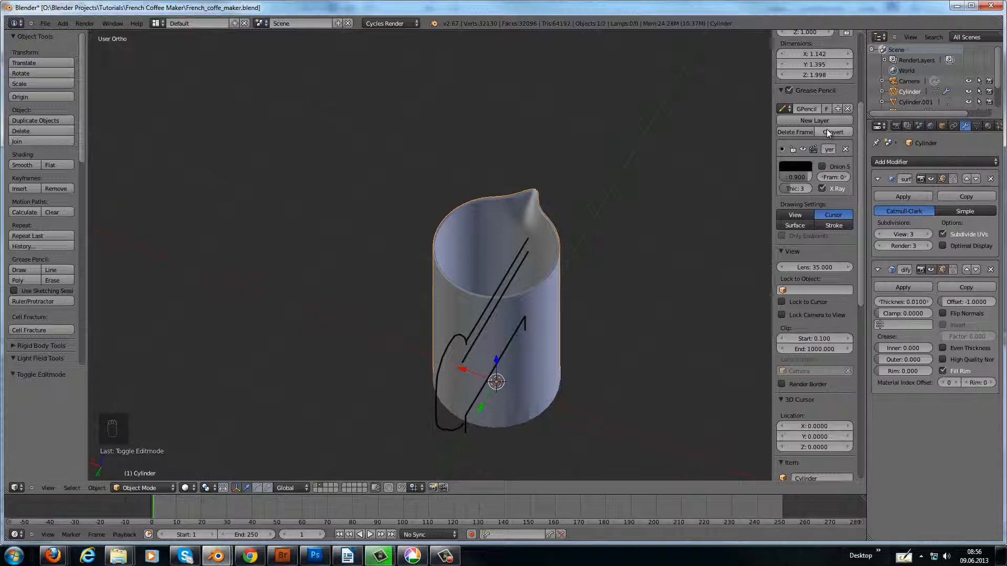
pyautogui.click(799, 131)
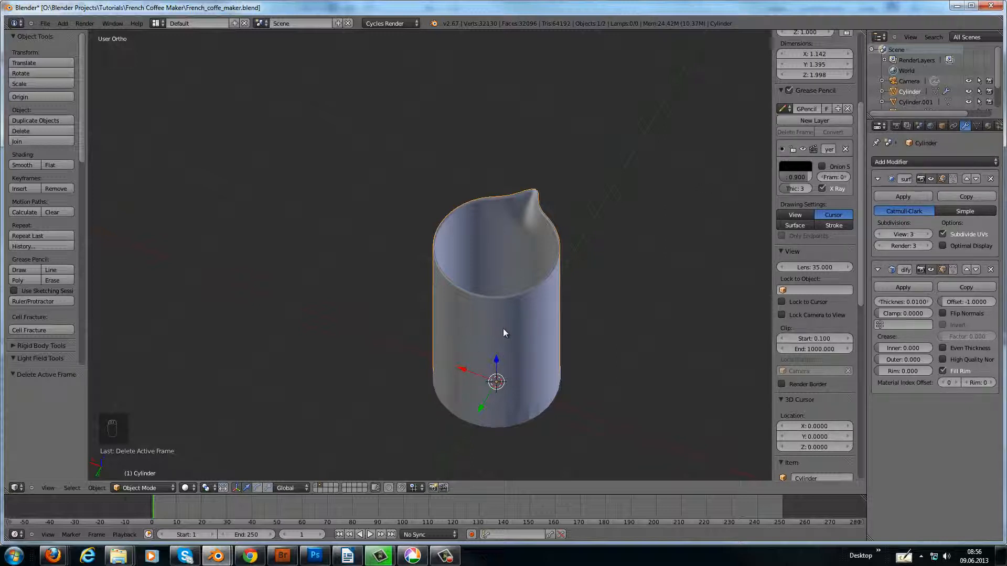
pyautogui.press('h')
# - Reopen the base ring's mesh for editing and scale the four selected vertex groups outward by about 1.108
pyautogui.rightClick(525, 410)
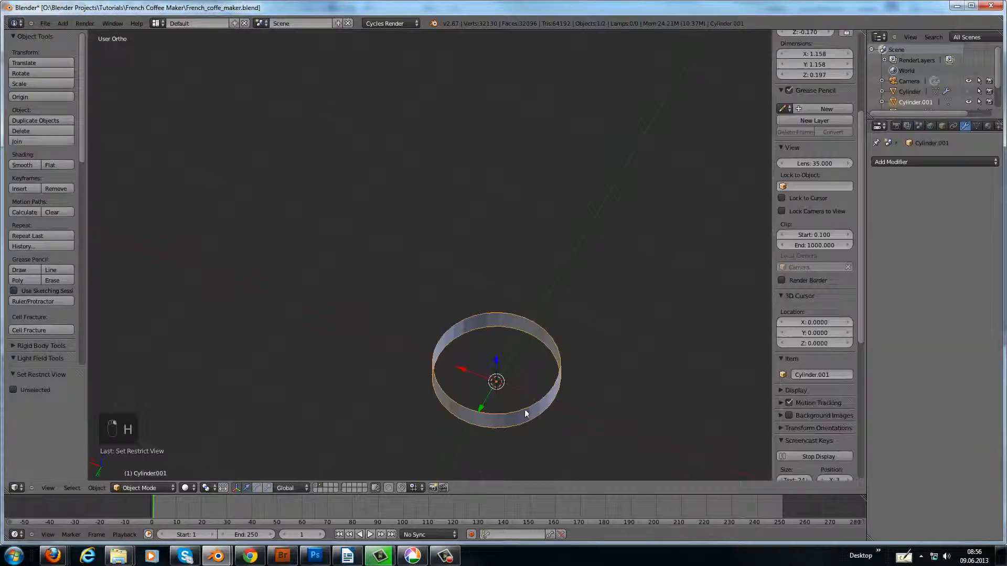
pyautogui.press('Tab')
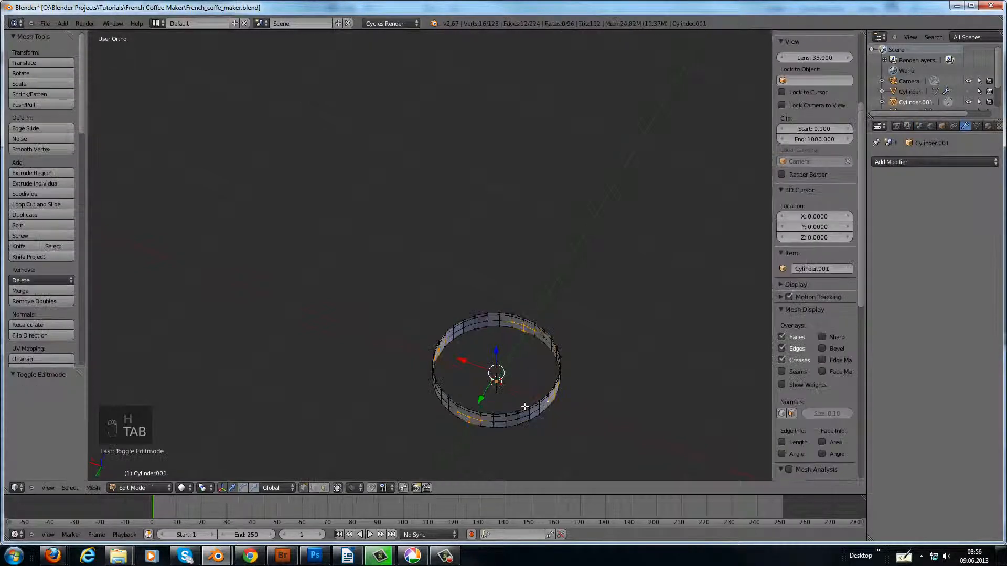
pyautogui.press('KP_7')
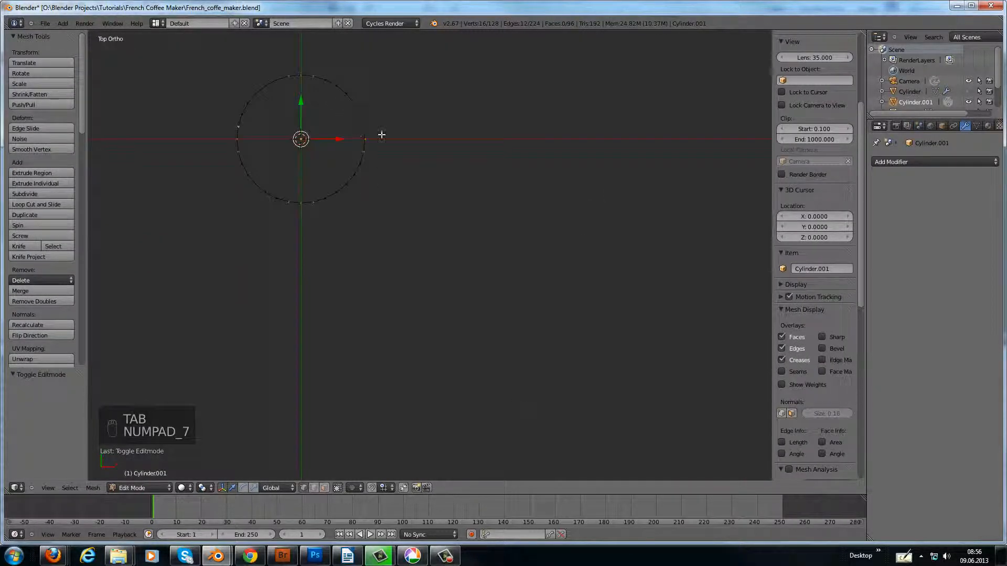
pyautogui.keyDown('shift'); pyautogui.moveTo(346, 113); pyautogui.dragTo(448, 205, button='middle'); pyautogui.keyUp('shift')
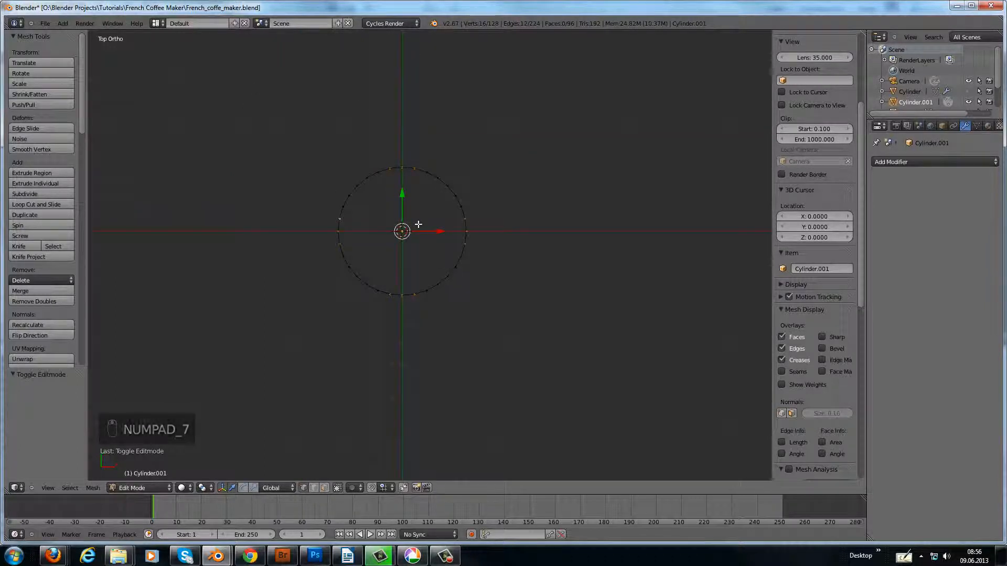
pyautogui.press('s')
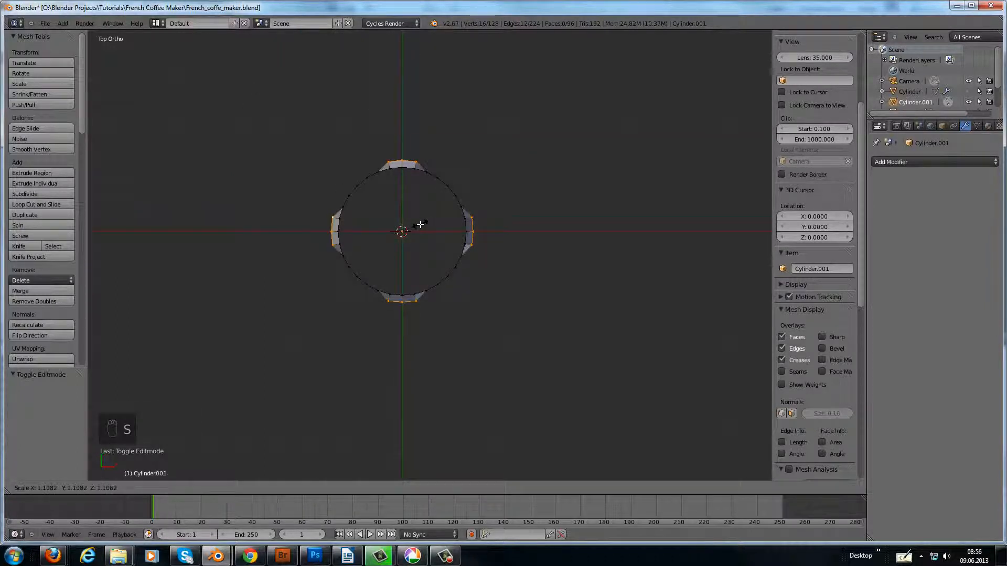
pyautogui.click(421, 225)
pyautogui.moveTo(527, 305); pyautogui.dragTo(467, 229, button='middle')
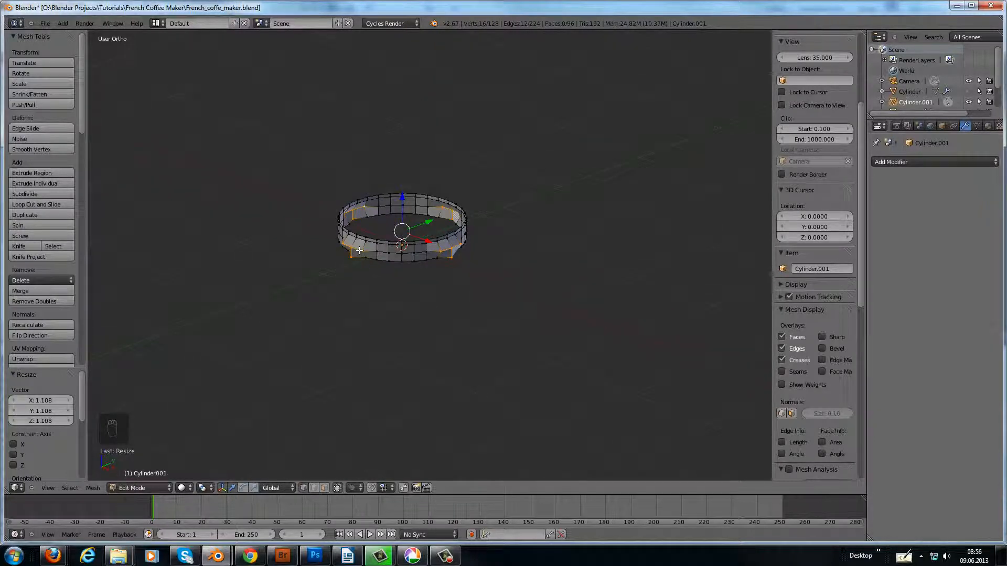
# - Scale the four protruding vertex groups back in by about 0.963
pyautogui.press('KP_7')
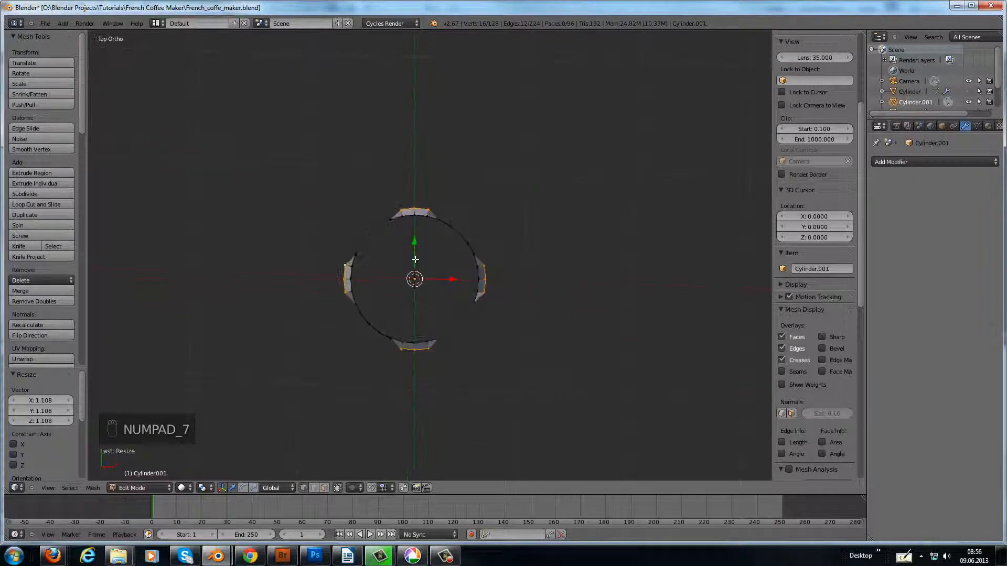
pyautogui.press('s')
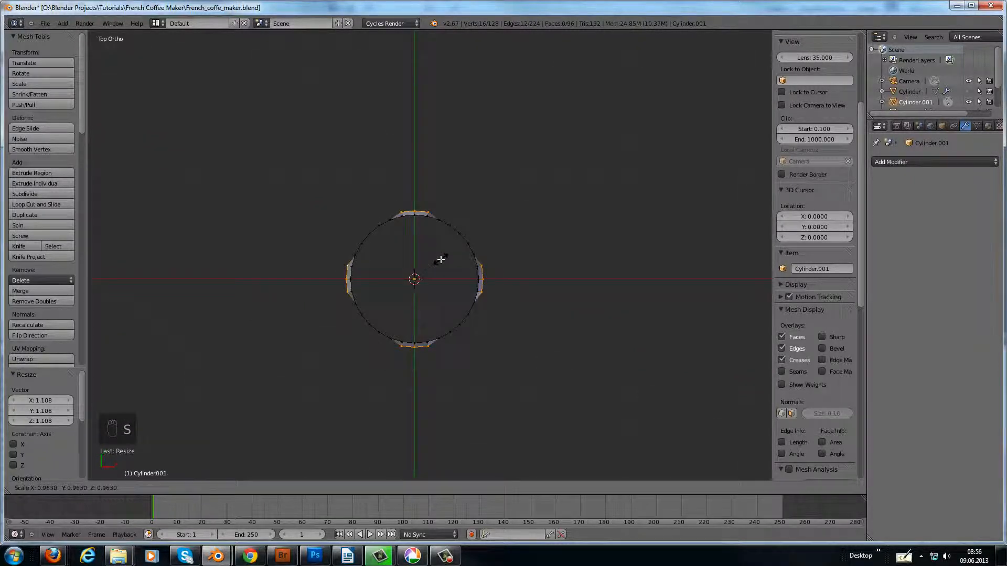
pyautogui.click(440, 259)
pyautogui.moveTo(490, 304); pyautogui.dragTo(398, 306, button='middle')
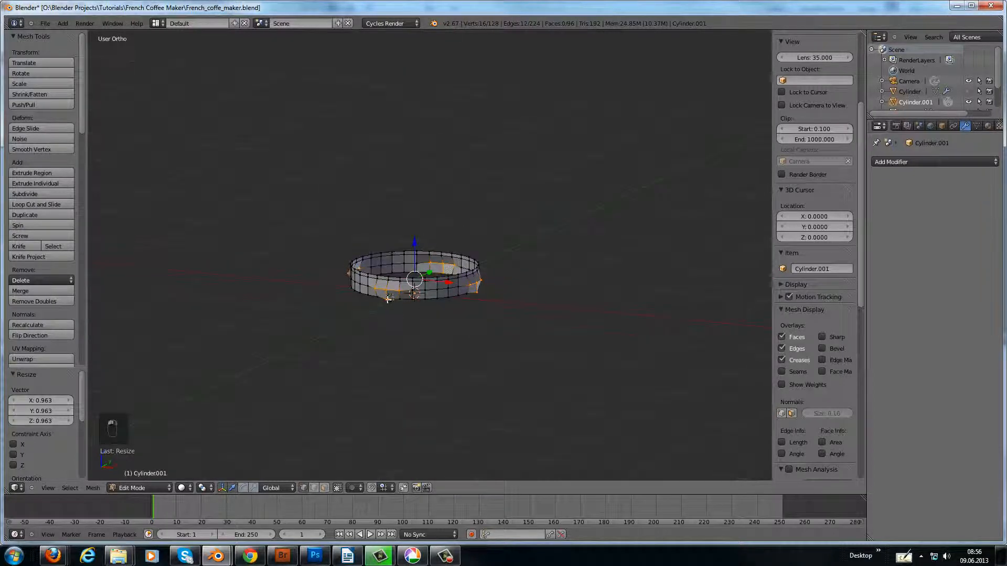
# - Select a vertical pair of vertices, on the lower edge and the middle loop, at each of the four bulges
pyautogui.rightClick(388, 299)
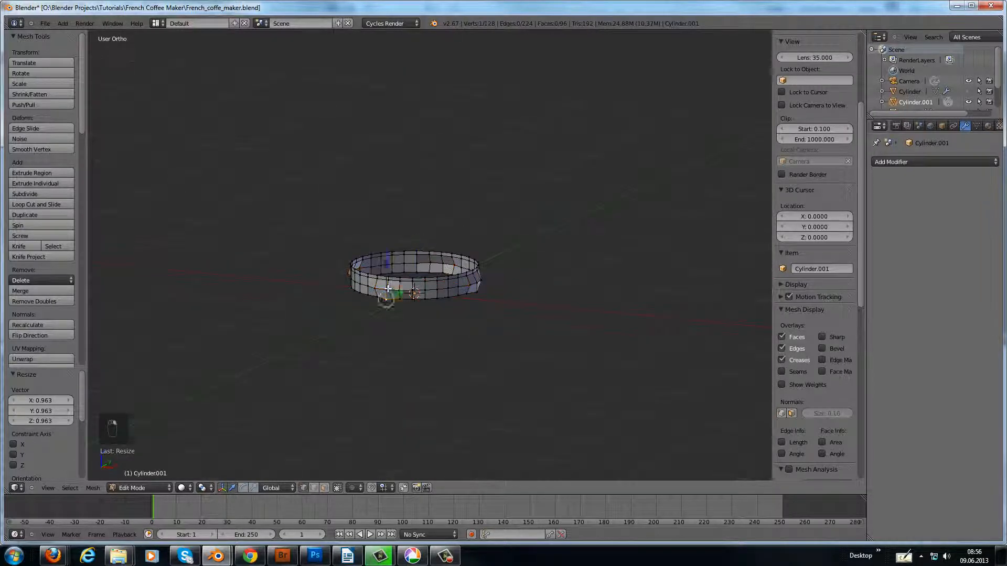
pyautogui.scroll(3, 358, 307)
pyautogui.keyDown('shift'); pyautogui.rightClick(355, 315); pyautogui.keyUp('shift')
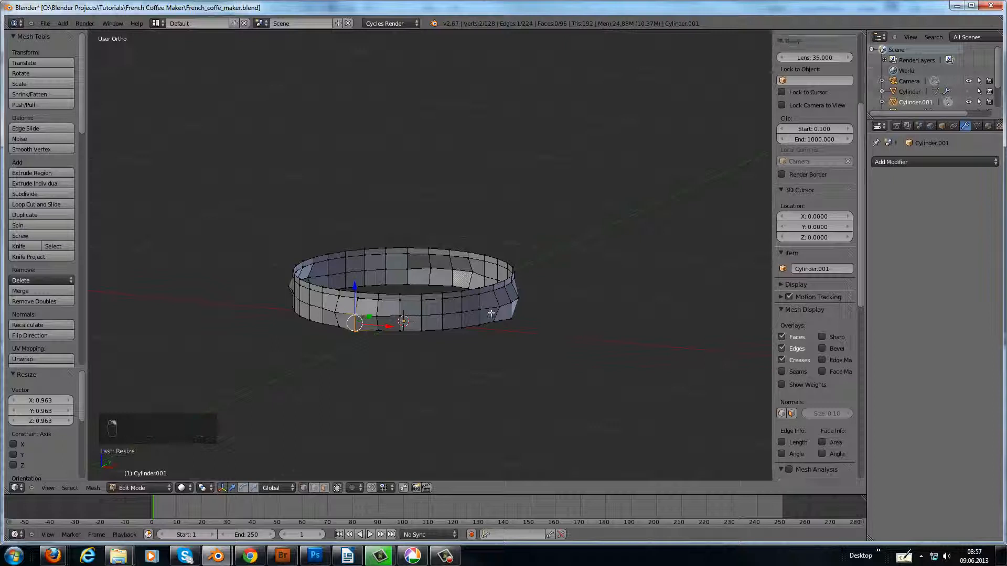
pyautogui.keyDown('shift'); pyautogui.rightClick(512, 318); pyautogui.keyUp('shift')
pyautogui.keyDown('shift'); pyautogui.rightClick(512, 303); pyautogui.keyUp('shift')
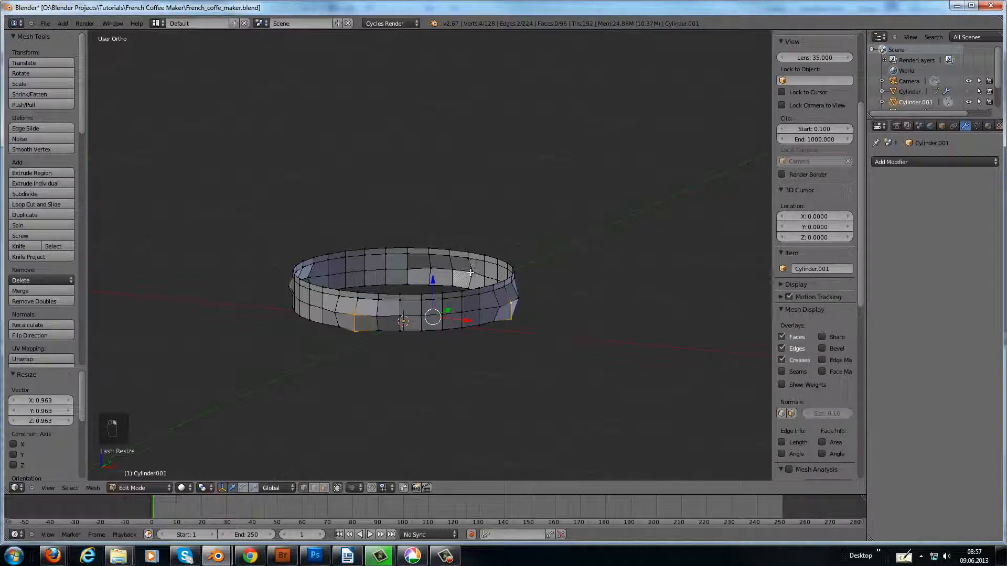
pyautogui.keyDown('shift'); pyautogui.rightClick(470, 272); pyautogui.keyUp('shift')
pyautogui.keyDown('shift'); pyautogui.rightClick(466, 288); pyautogui.keyUp('shift')
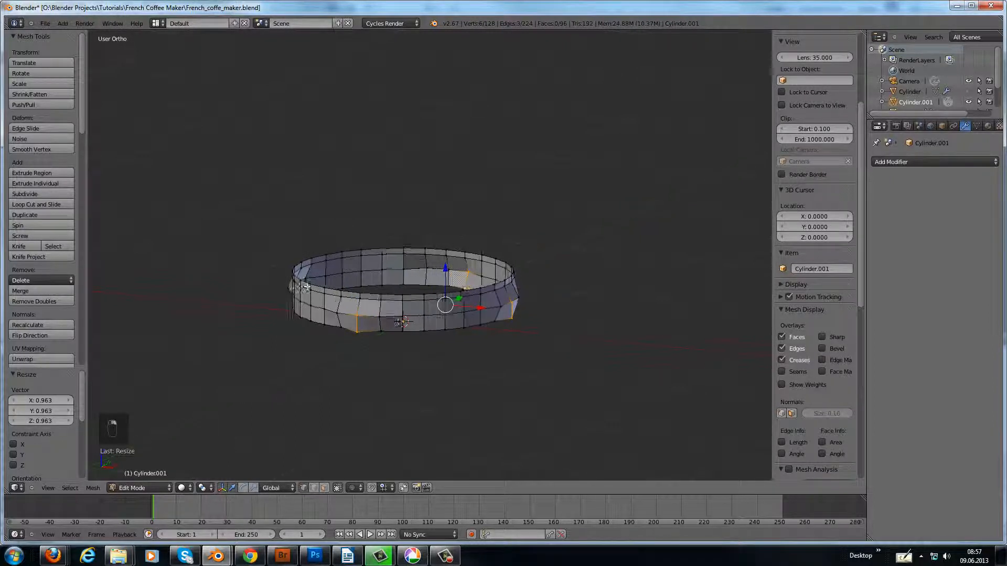
pyautogui.moveTo(307, 288); pyautogui.dragTo(291, 314, button='middle')
pyautogui.keyDown('shift'); pyautogui.rightClick(291, 313); pyautogui.keyUp('shift')
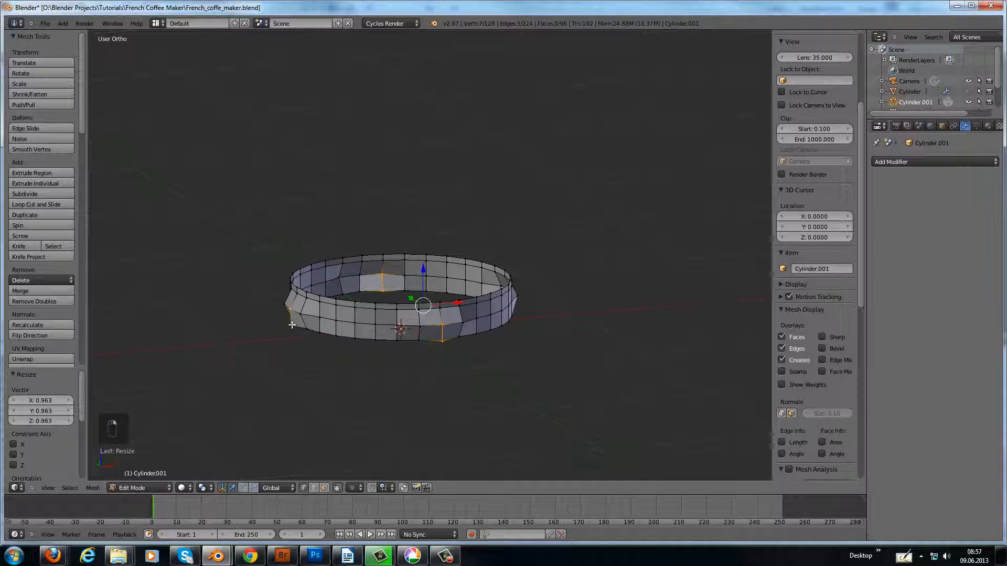
pyautogui.keyDown('shift'); pyautogui.rightClick(398, 290); pyautogui.keyUp('shift')
pyautogui.moveTo(398, 290); pyautogui.dragTo(402, 295, button='middle')
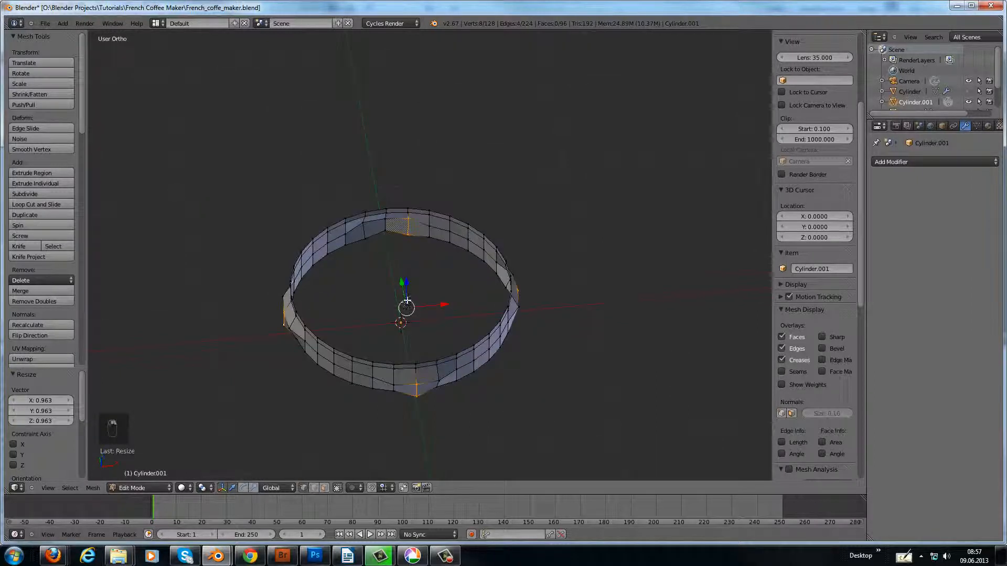
pyautogui.press('KP_7')
pyautogui.press('s')
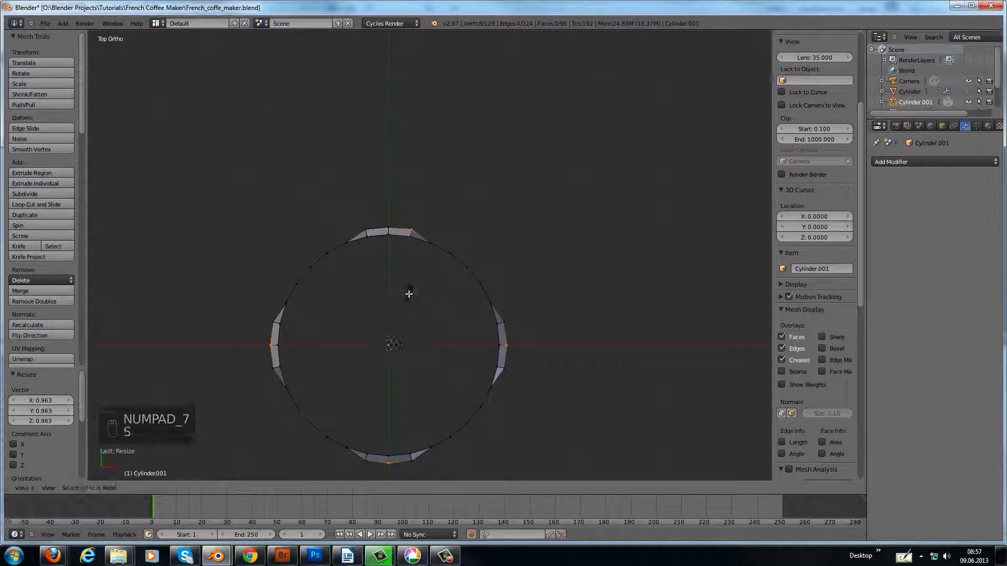
pyautogui.rightClick(408, 295)
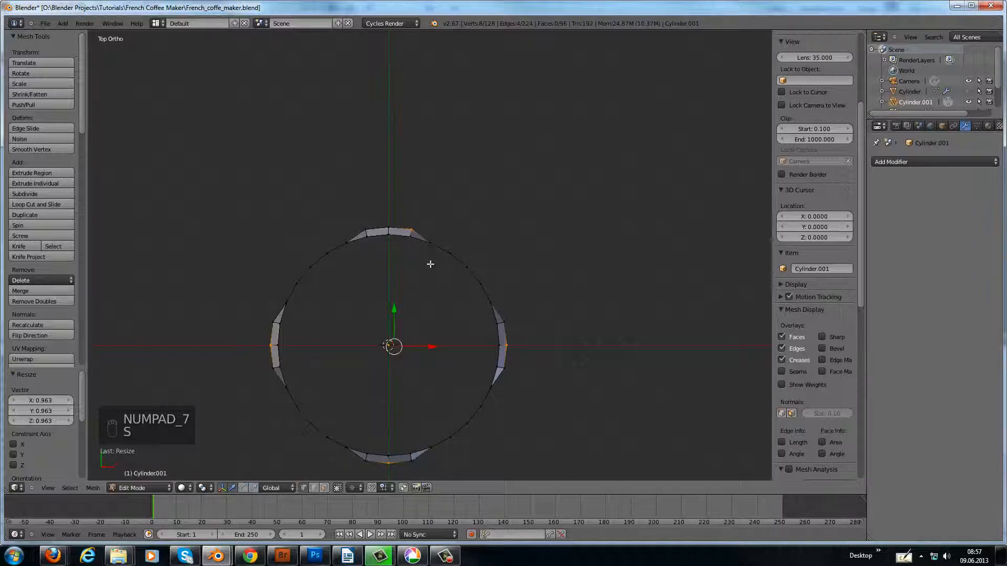
# - Replace the off-centre vertex pair on the far bulge with that bulge's central lower-edge and middle-loop vertices in the selection
pyautogui.moveTo(427, 232); pyautogui.dragTo(424, 227, button='middle')
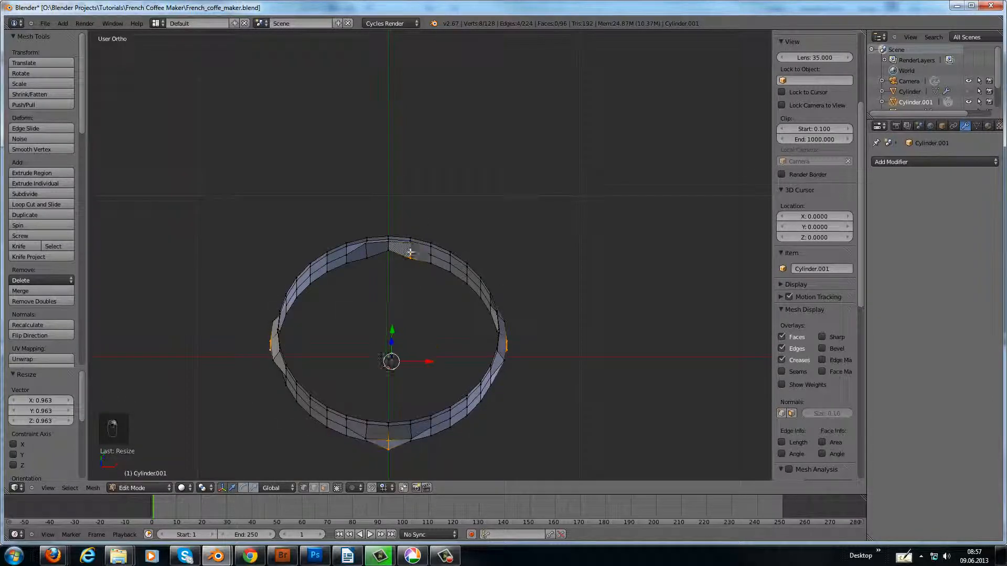
pyautogui.keyDown('shift'); pyautogui.rightClick(410, 256); pyautogui.keyUp('shift')
pyautogui.keyDown('shift'); pyautogui.rightClick(396, 261); pyautogui.keyUp('shift')
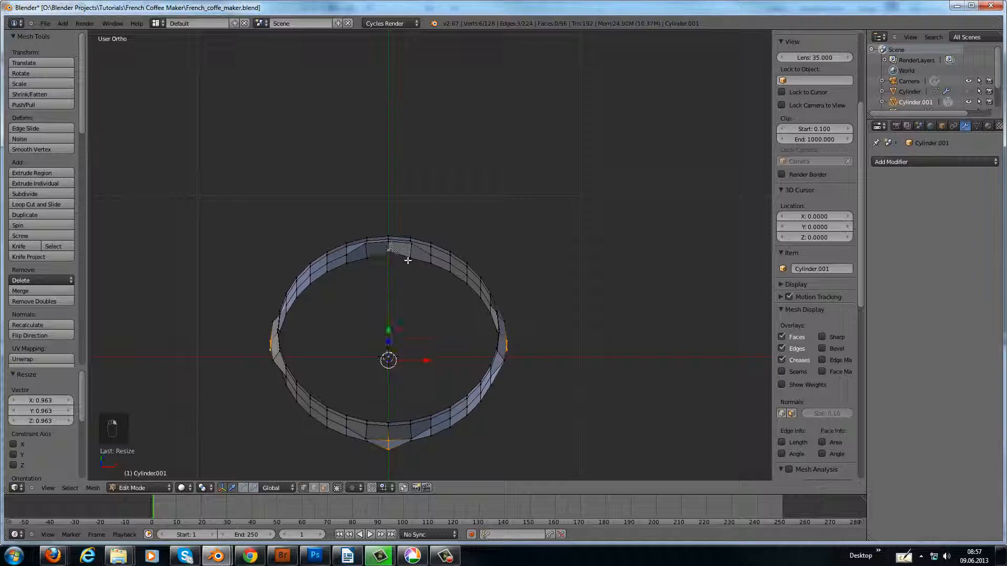
pyautogui.moveTo(397, 260); pyautogui.dragTo(398, 257, button='middle')
pyautogui.keyDown('shift'); pyautogui.rightClick(396, 257); pyautogui.keyUp('shift')
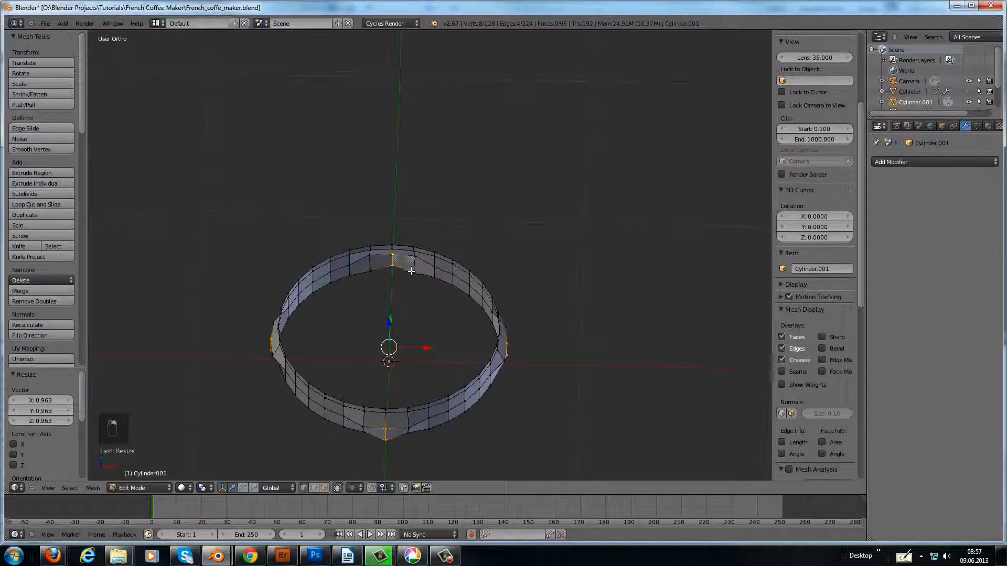
# - Scale the four central vertex pairs outward by about 1.045
pyautogui.press('KP_7')
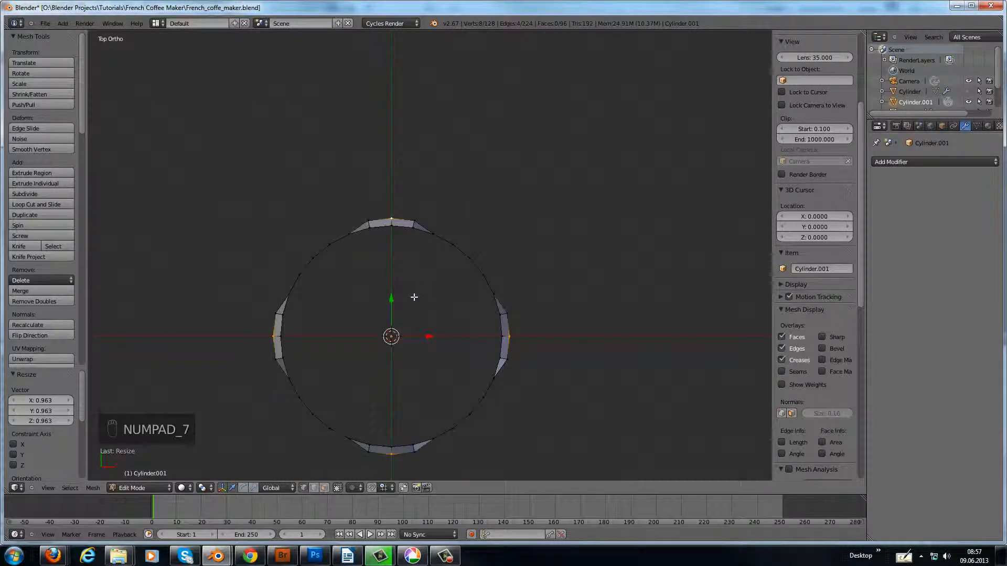
pyautogui.press('s')
pyautogui.click(415, 295)
pyautogui.moveTo(478, 346); pyautogui.dragTo(466, 258, button='middle')
# - Select only the central lower-edge vertex of each of the four bulges
pyautogui.rightClick(475, 373)
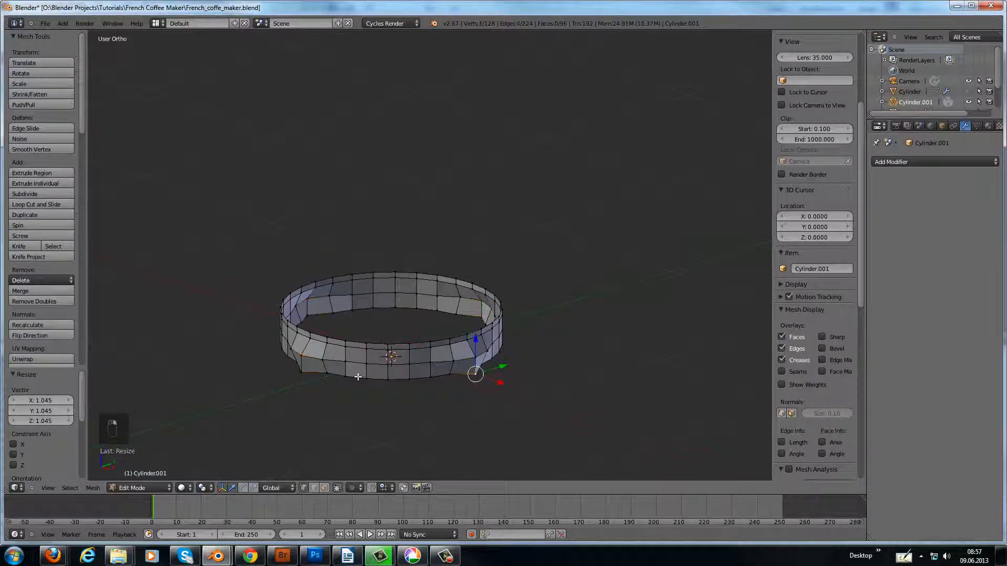
pyautogui.keyDown('shift'); pyautogui.rightClick(302, 373); pyautogui.keyUp('shift')
pyautogui.moveTo(347, 332); pyautogui.dragTo(455, 330, button='middle')
pyautogui.keyDown('shift'); pyautogui.rightClick(266, 418); pyautogui.keyUp('shift')
pyautogui.moveTo(294, 344); pyautogui.dragTo(322, 397, button='middle')
pyautogui.keyDown('shift'); pyautogui.rightClick(241, 422); pyautogui.keyUp('shift')
# - Scale the four lower-edge tip vertices outward by about 1.061 and return to Object Mode
pyautogui.press('KP_7')
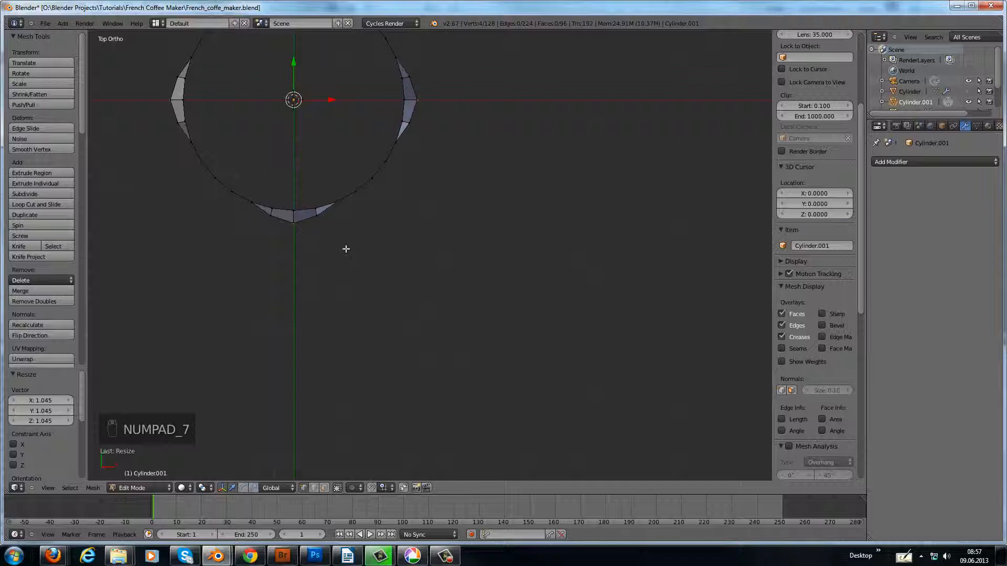
pyautogui.keyDown('shift'); pyautogui.moveTo(354, 244); pyautogui.dragTo(387, 346, button='middle'); pyautogui.keyUp('shift')
pyautogui.press('s')
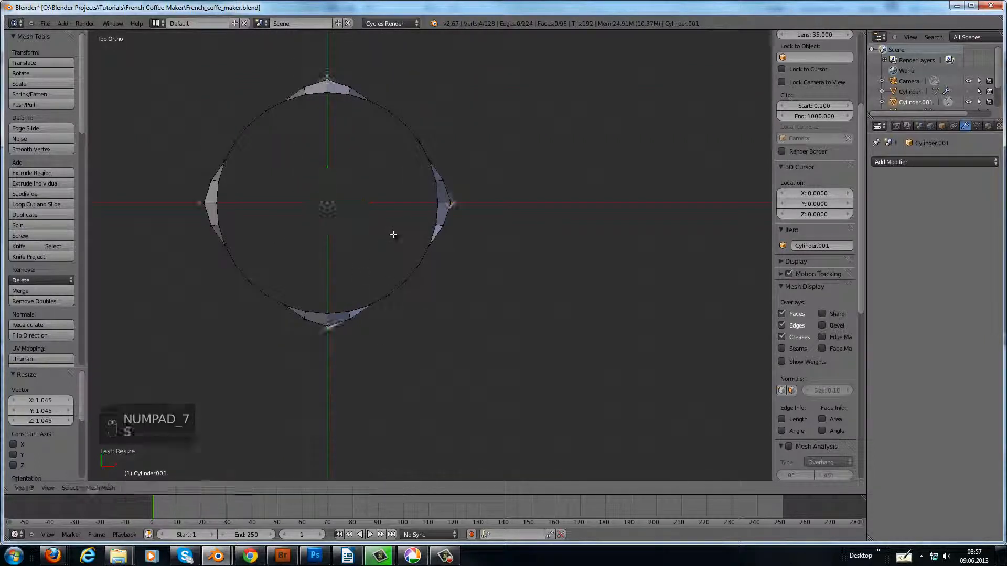
pyautogui.click(394, 232)
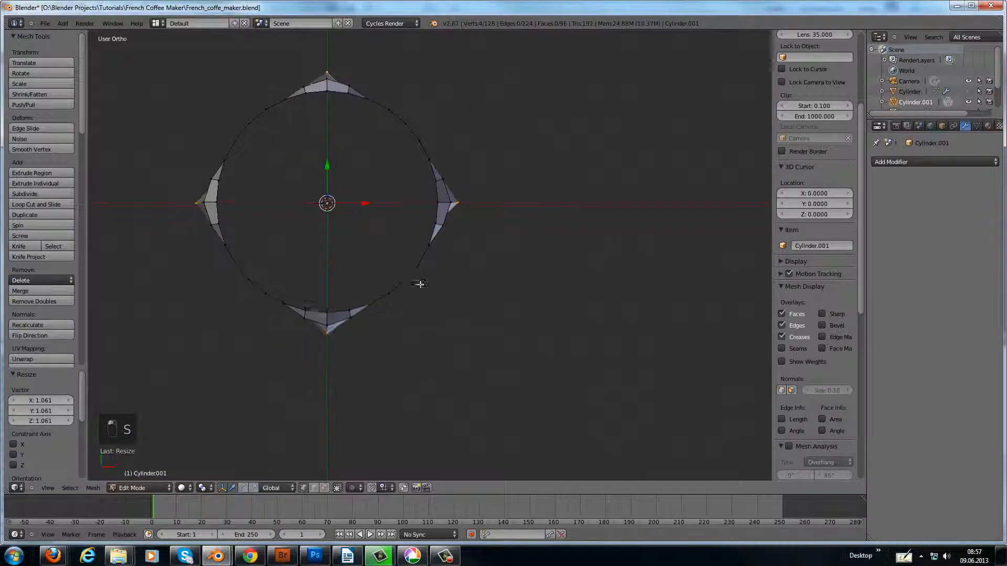
pyautogui.moveTo(420, 283); pyautogui.dragTo(414, 237, button='middle')
pyautogui.press('Tab')
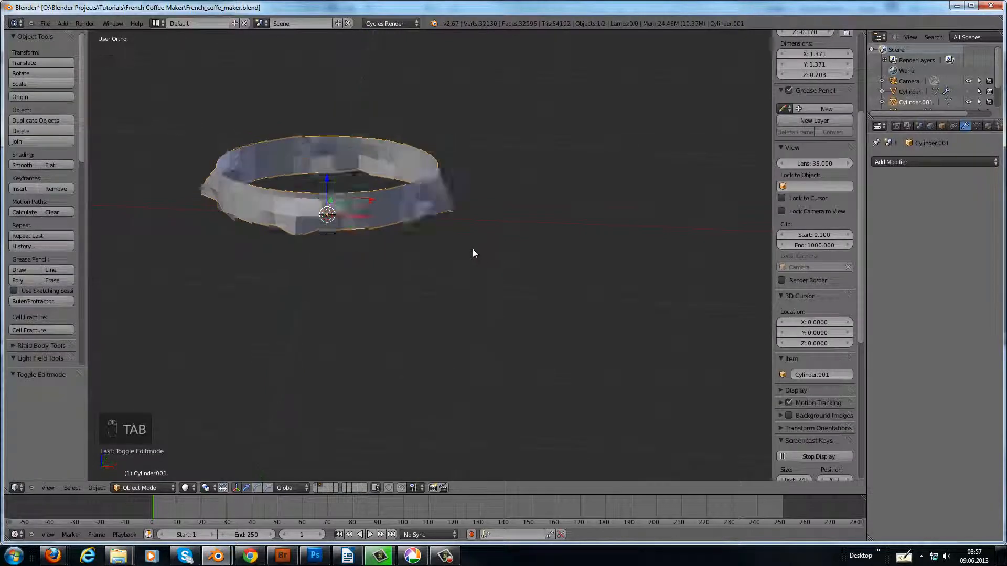
pyautogui.moveTo(473, 253); pyautogui.dragTo(453, 278, button='middle')
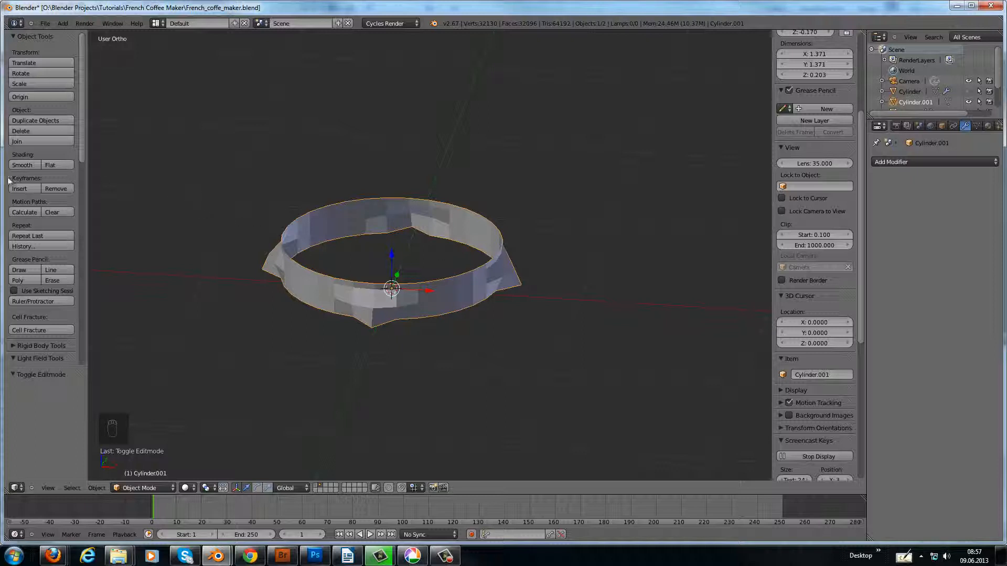
# - Shade the frame's base ring smooth and add a level 3 subdivision surface to it
pyautogui.click(24, 165)
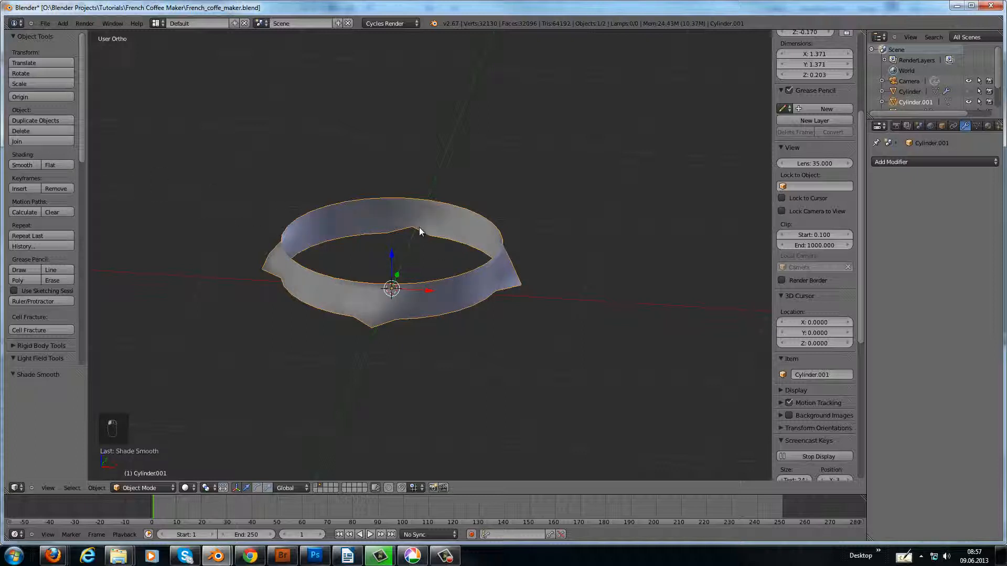
pyautogui.hotkey('ctrl', '3')
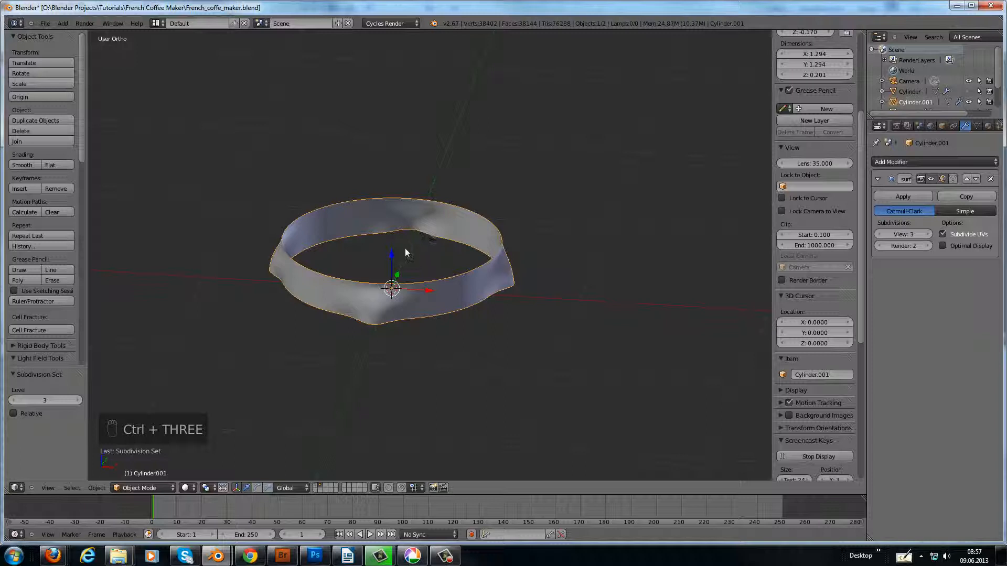
pyautogui.moveTo(405, 253); pyautogui.dragTo(366, 272, button='middle')
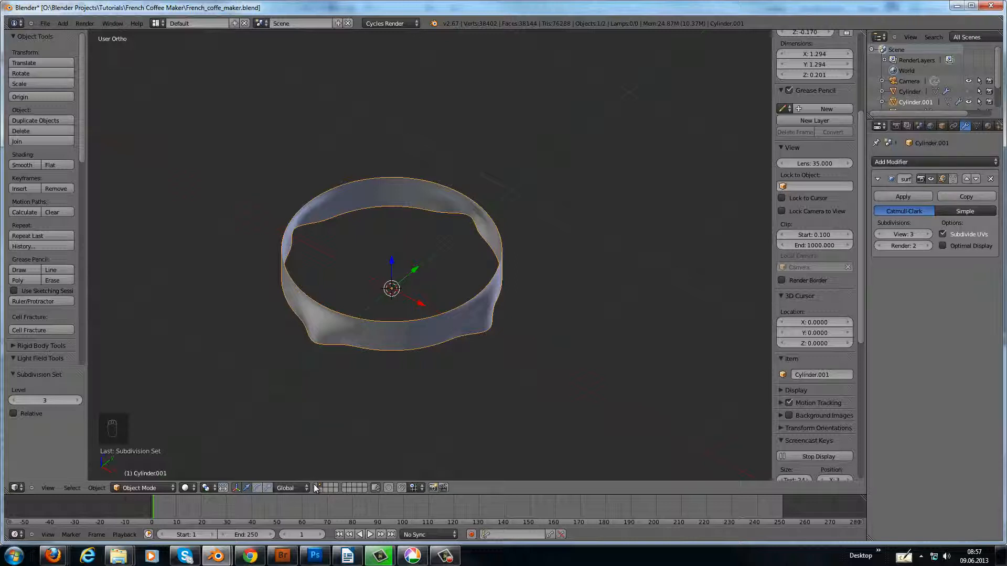
# - Unhide the glass jug so it shows together with the base ring
pyautogui.press('super')
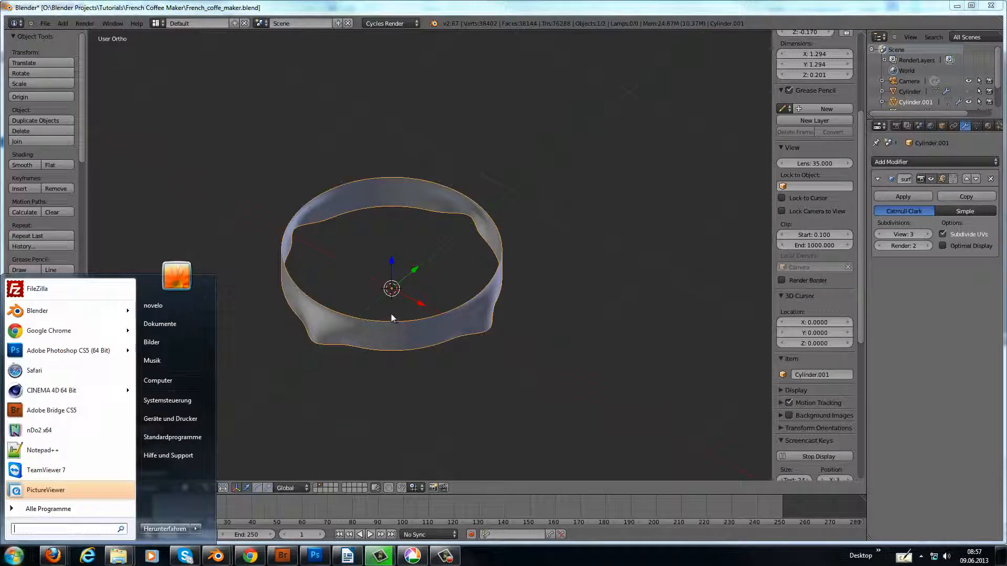
pyautogui.press('super')
pyautogui.hotkey('alt', 'h')
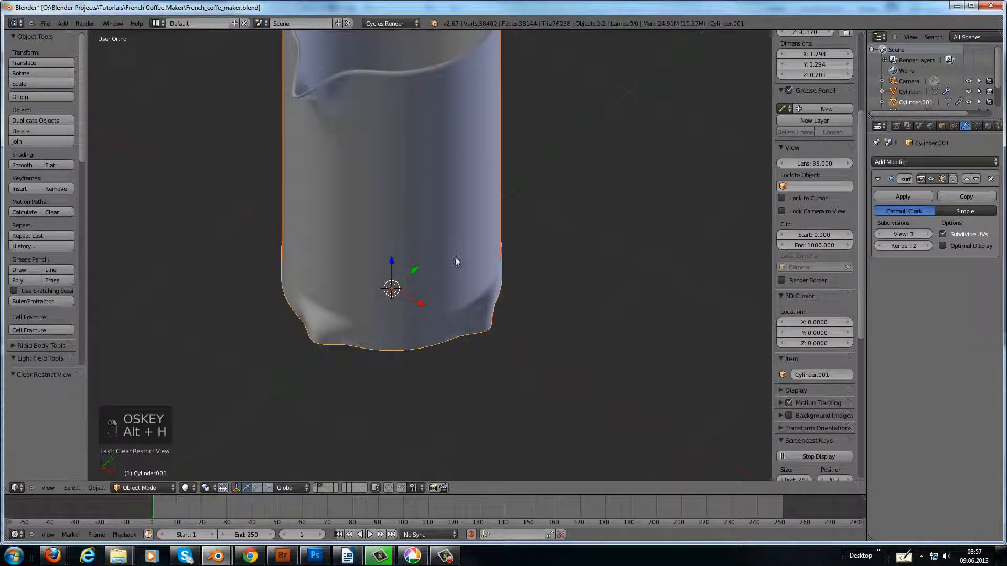
pyautogui.moveTo(404, 242); pyautogui.dragTo(374, 235, button='middle')
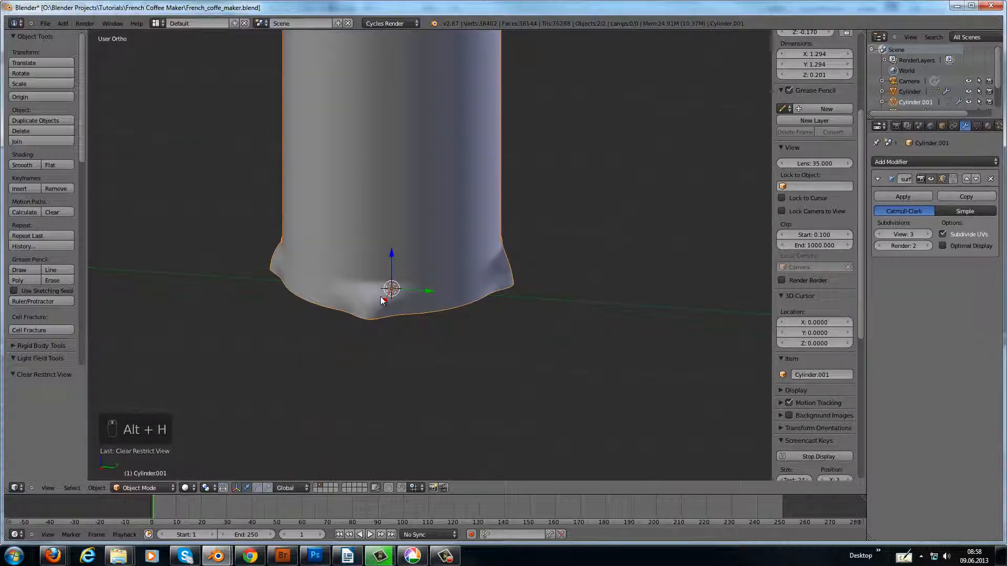
# - Select the base ring around the jug and add a Solidify modifier to it
pyautogui.rightClick(381, 297)
pyautogui.rightClick(461, 286)
pyautogui.scroll(1, 410, 292)
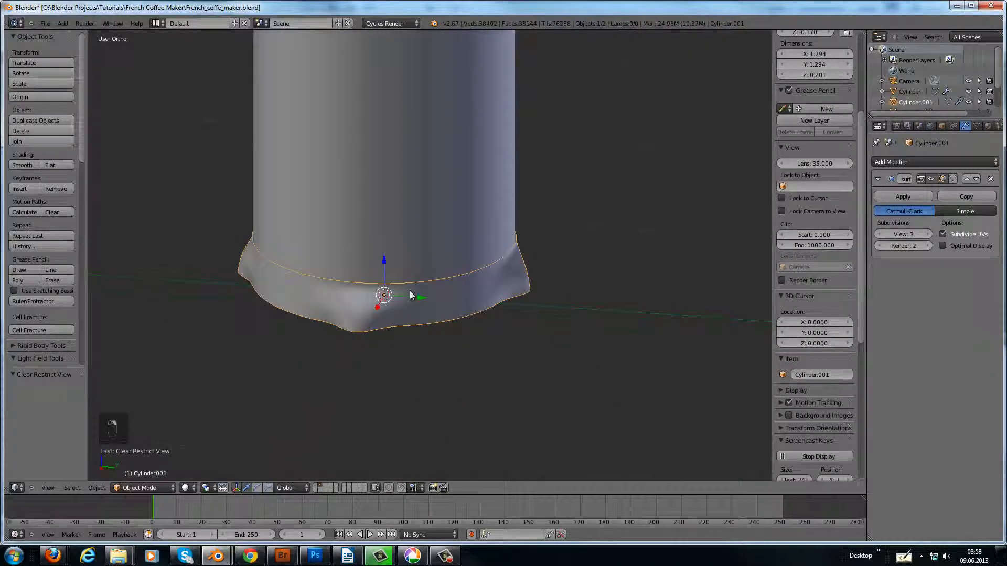
pyautogui.scroll(2, 410, 293)
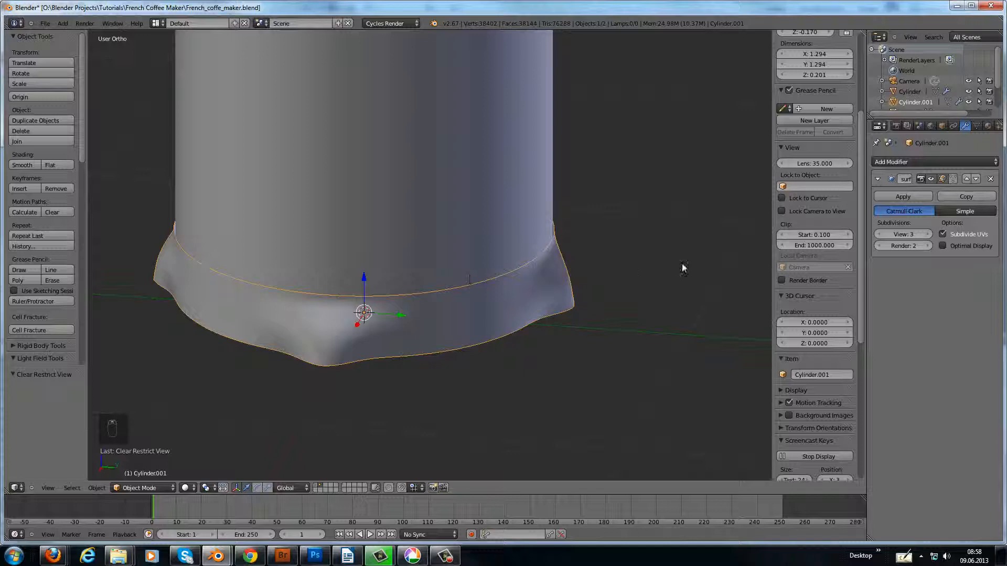
pyautogui.click(945, 162)
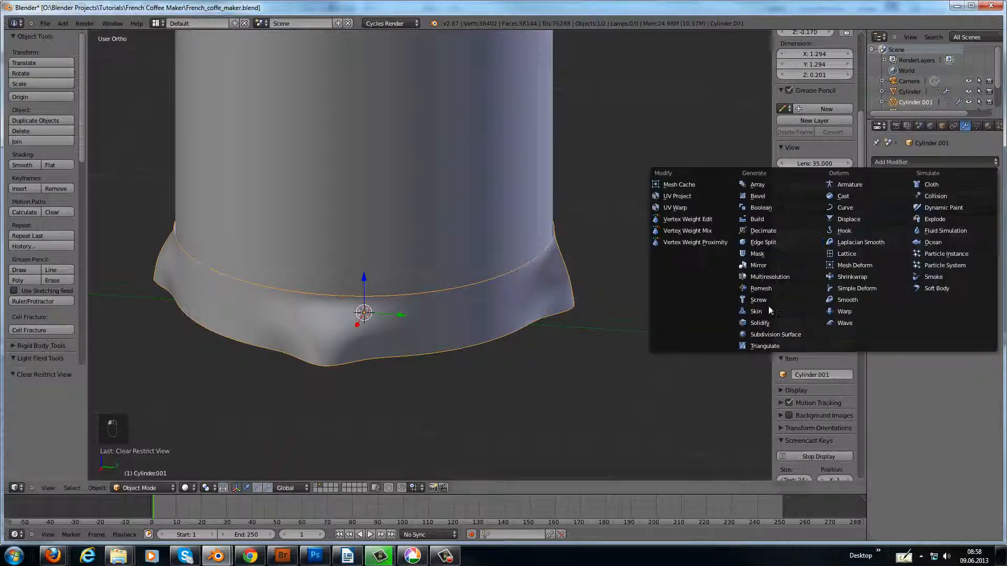
pyautogui.click(765, 322)
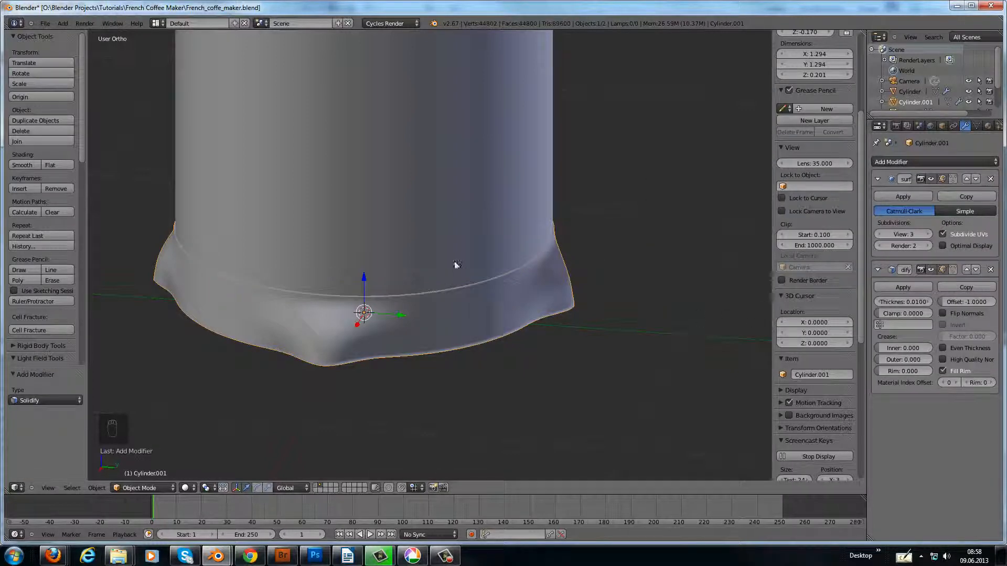
pyautogui.moveTo(437, 250); pyautogui.dragTo(437, 251, button='middle')
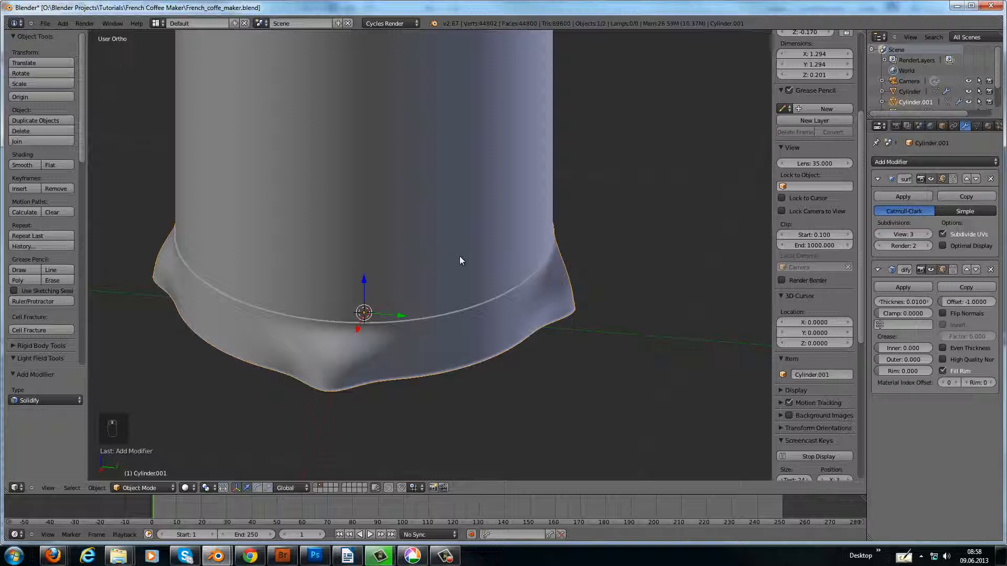
# - Scale the base ring up by about 1.008 to sit slightly outside the jug wall
pyautogui.press('s')
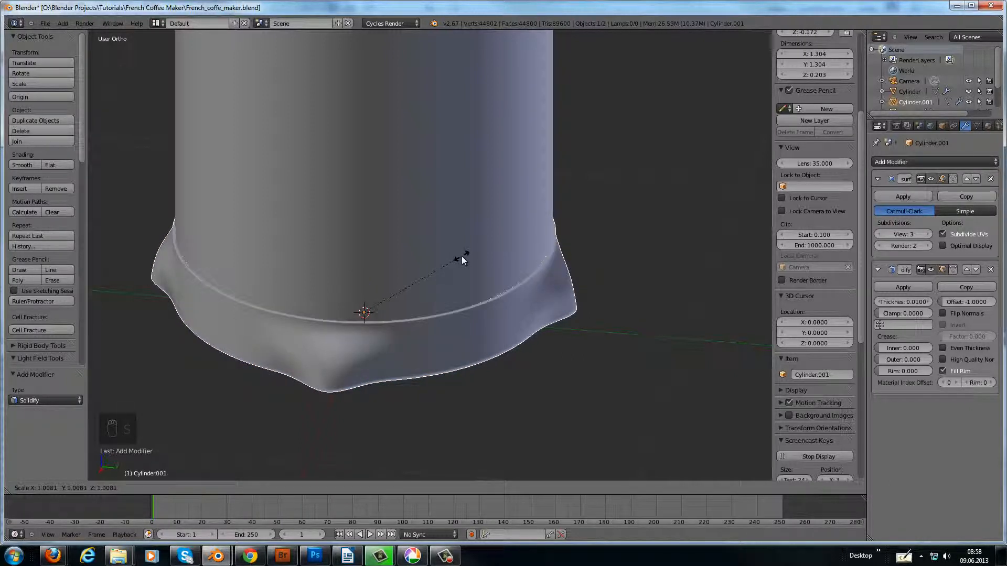
pyautogui.click(461, 256)
pyautogui.moveTo(575, 238); pyautogui.dragTo(463, 237, button='middle')
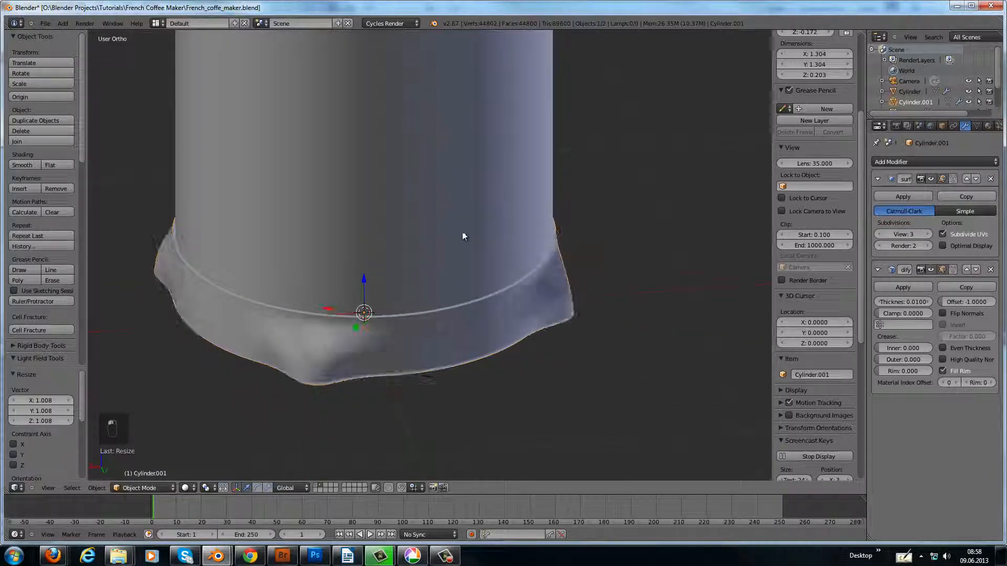
pyautogui.scroll(-7, 470, 218)
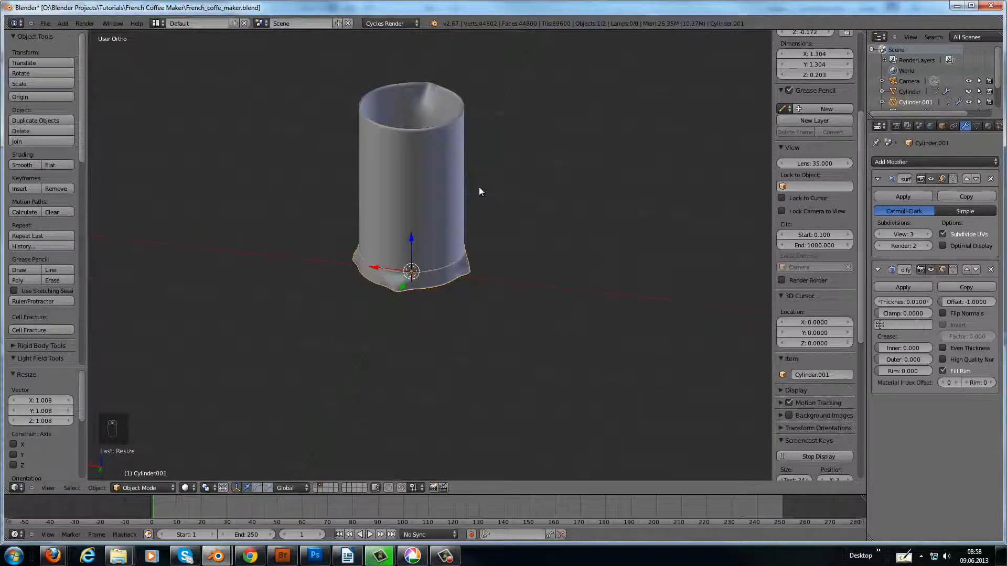
pyautogui.moveTo(423, 192); pyautogui.dragTo(452, 214, button='middle')
# - In the ring's Edit Mode, select the three upper-edge vertices above the bulge opposite the jug's spout
pyautogui.rightClick(425, 258)
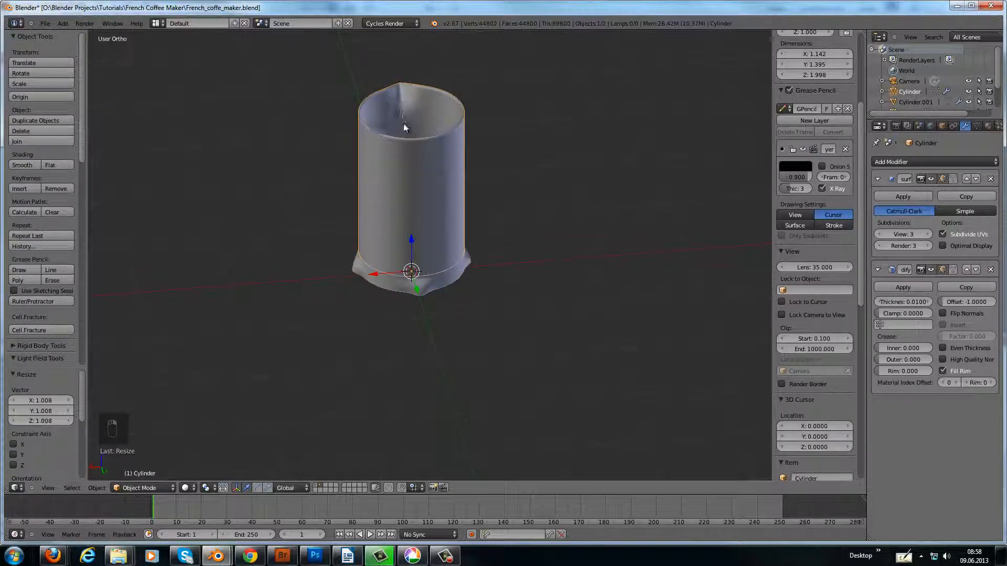
pyautogui.rightClick(425, 285)
pyautogui.press('Tab')
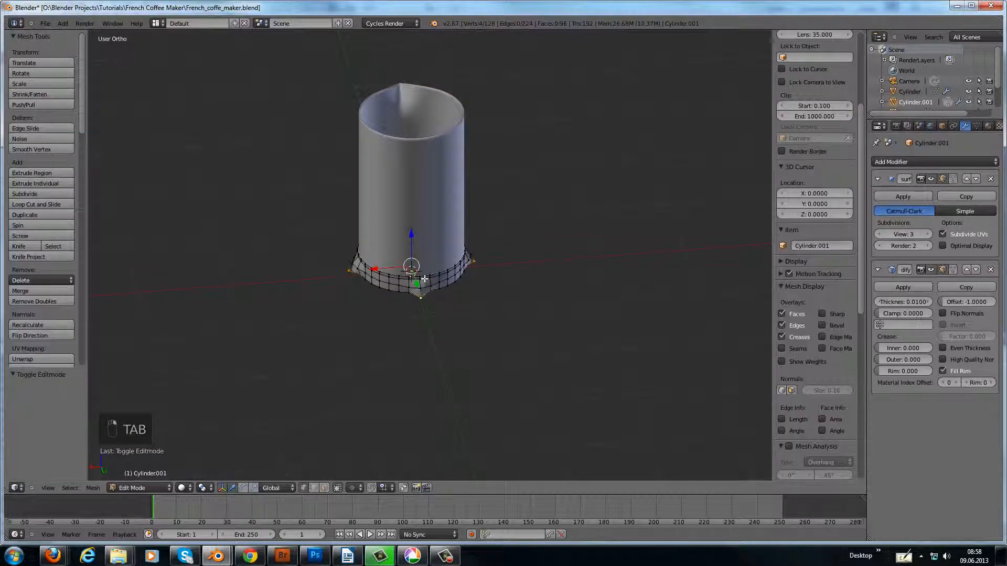
pyautogui.scroll(4, 425, 280)
pyautogui.scroll(2, 424, 278)
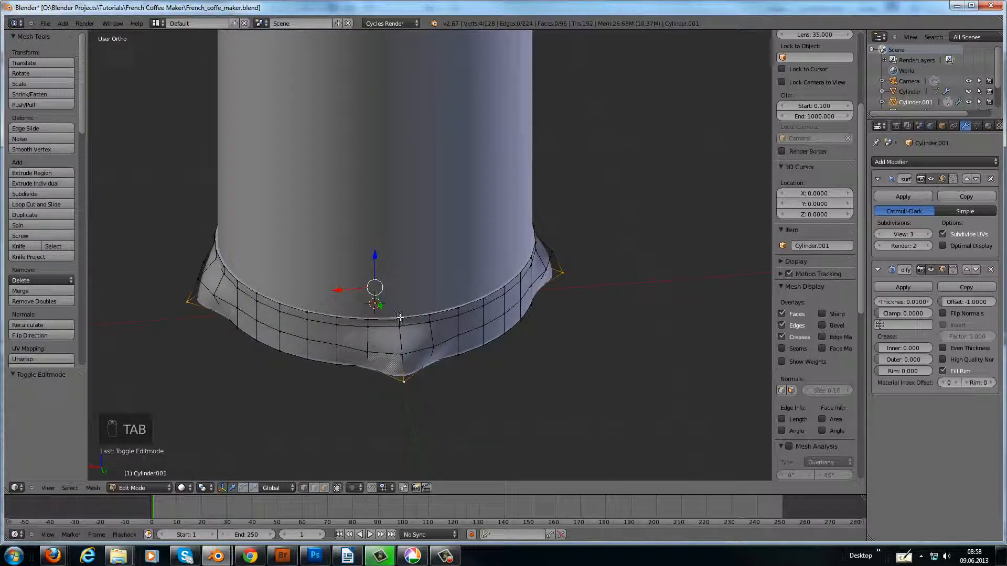
pyautogui.rightClick(391, 315)
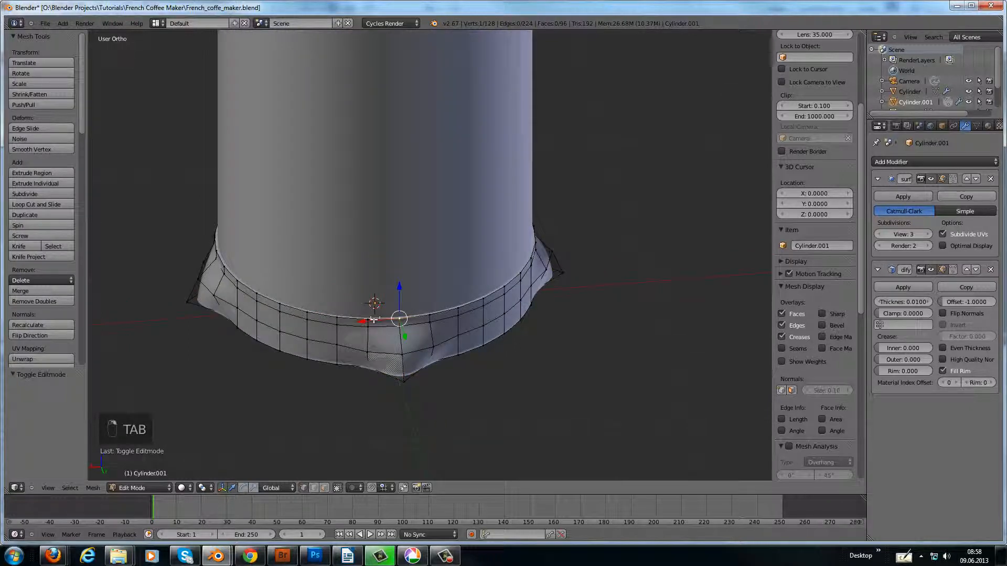
pyautogui.keyDown('ctrl'); pyautogui.rightClick(427, 315); pyautogui.keyUp('ctrl')
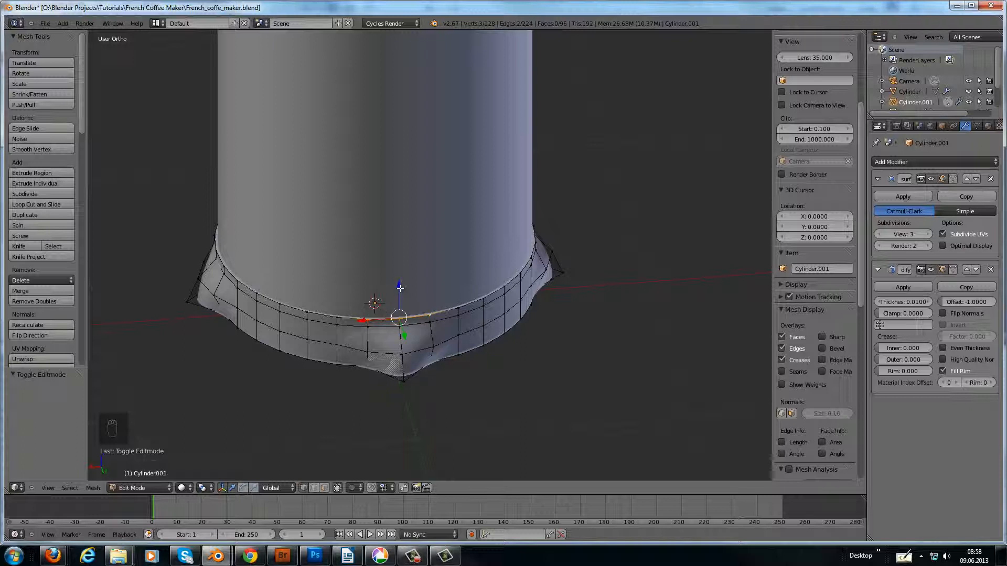
# - Extrude the three vertices upward to an overall frame height of about 0.44, shift them about 0.006 outward along Y, and return to Object Mode
pyautogui.press('e')
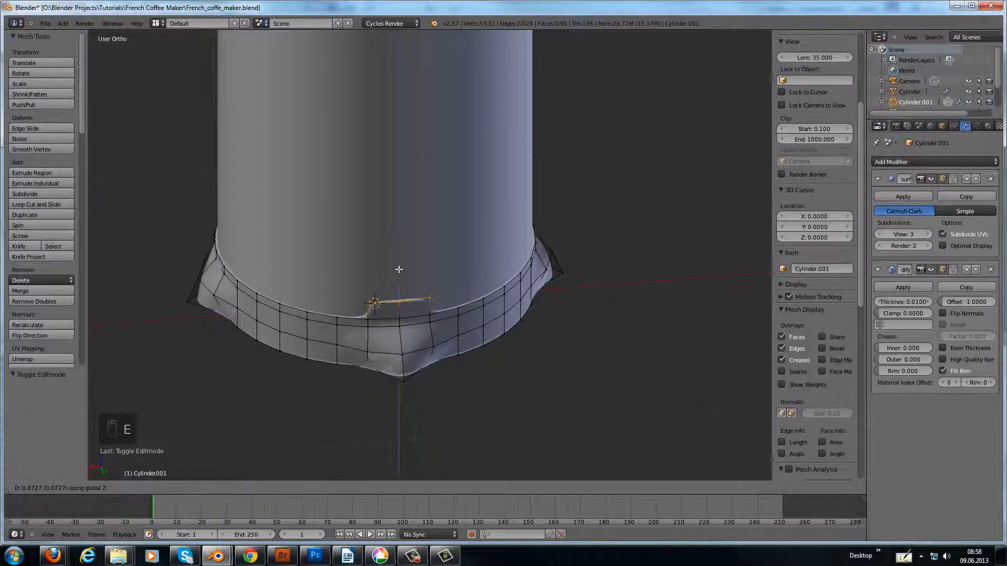
pyautogui.click(395, 232)
pyautogui.moveTo(369, 278); pyautogui.dragTo(468, 278, button='middle')
pyautogui.moveTo(437, 263); pyautogui.dragTo(438, 263)
pyautogui.moveTo(424, 340); pyautogui.dragTo(435, 329, button='middle')
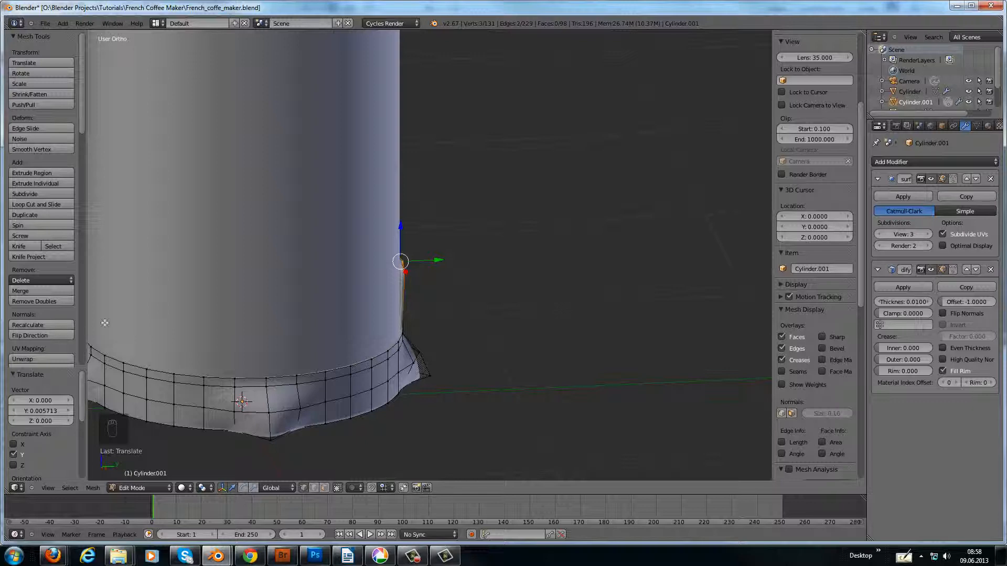
pyautogui.scroll(-3, 358, 281)
pyautogui.press('Tab')
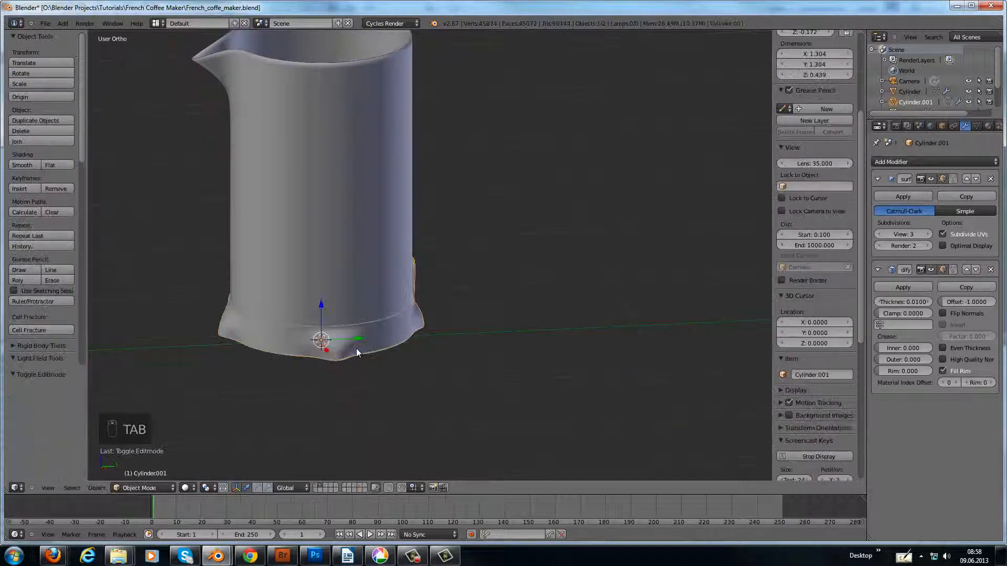
pyautogui.moveTo(352, 363); pyautogui.dragTo(345, 368, button='middle')
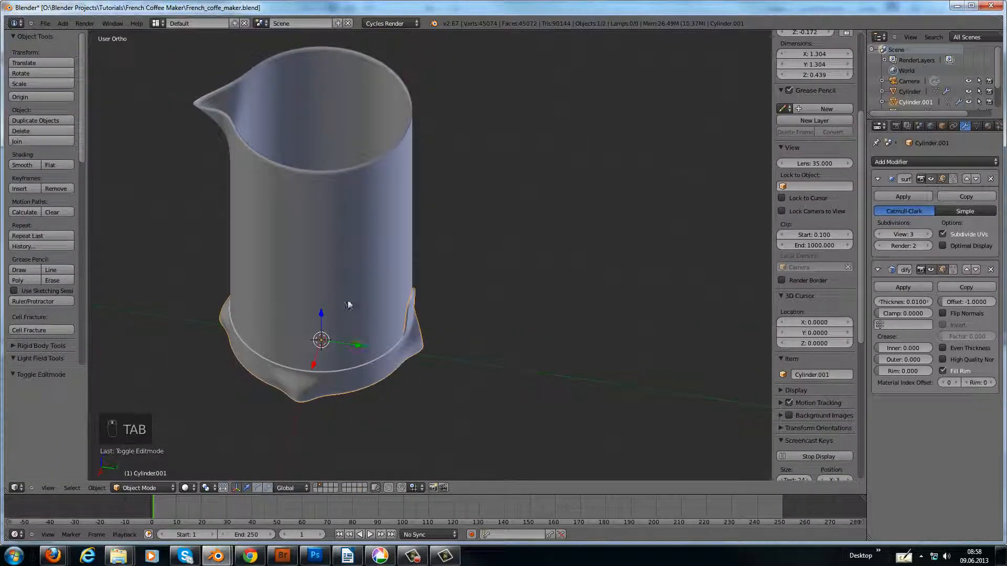
# - In front view, select the ring's whole mesh in Edit Mode and move it down about 0.066 along Z
pyautogui.press('KP_1')
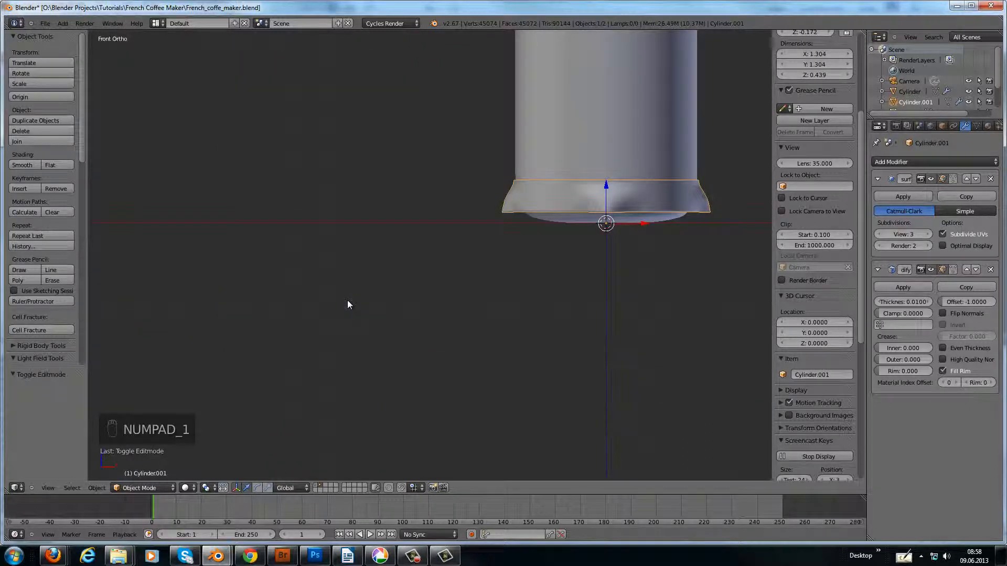
pyautogui.keyDown('shift'); pyautogui.moveTo(411, 256); pyautogui.dragTo(294, 314, button='middle'); pyautogui.keyUp('shift')
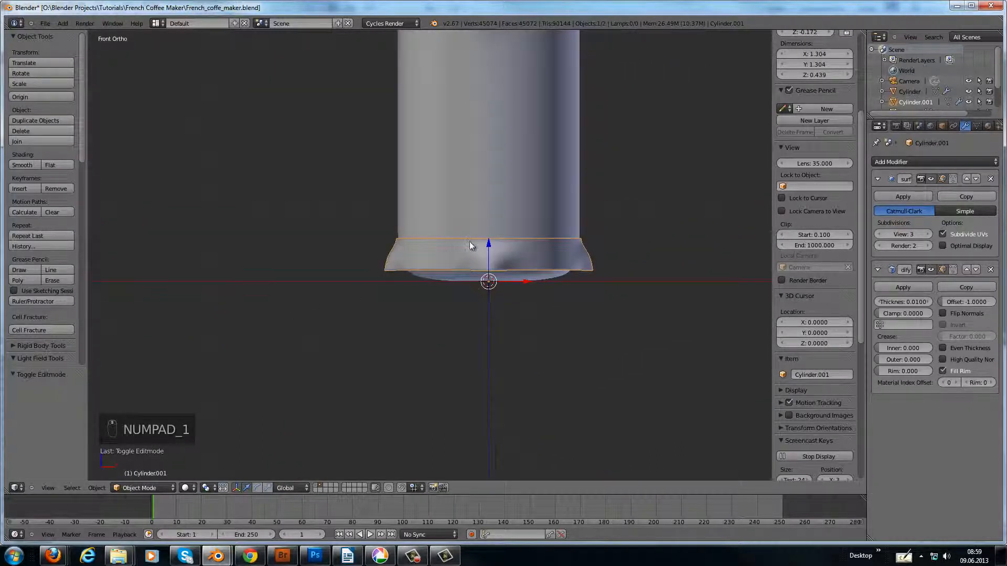
pyautogui.moveTo(489, 241); pyautogui.dragTo(489, 245)
pyautogui.rightClick(489, 244)
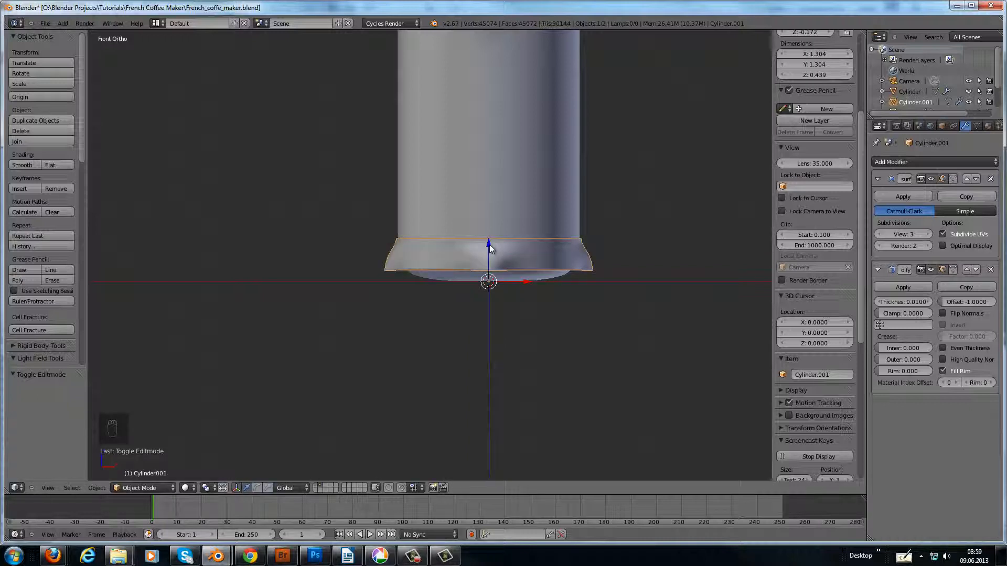
pyautogui.press('Tab')
pyautogui.press('a')
pyautogui.press('a')
pyautogui.press('a')
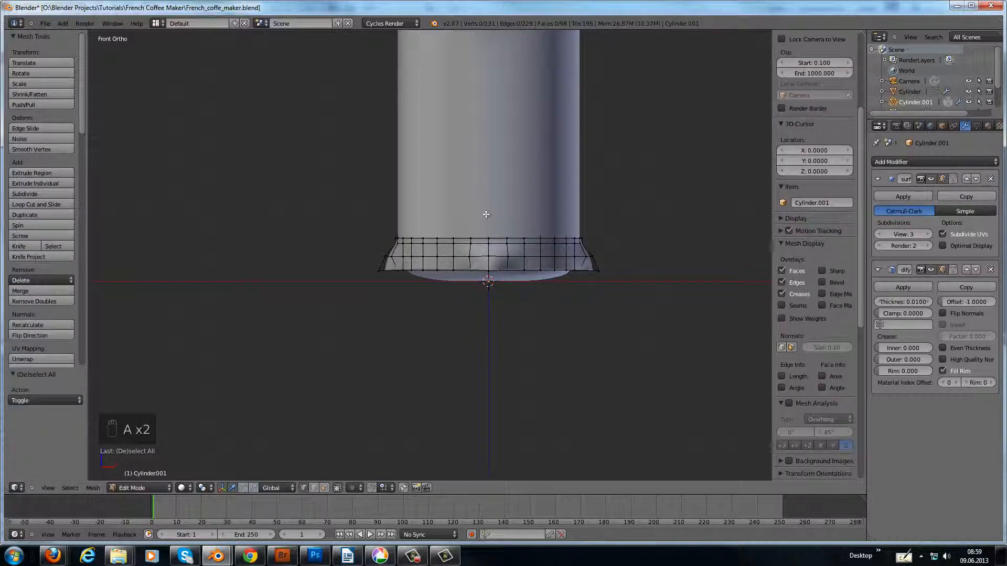
pyautogui.moveTo(489, 216); pyautogui.dragTo(489, 224)
pyautogui.scroll(3, 432, 332)
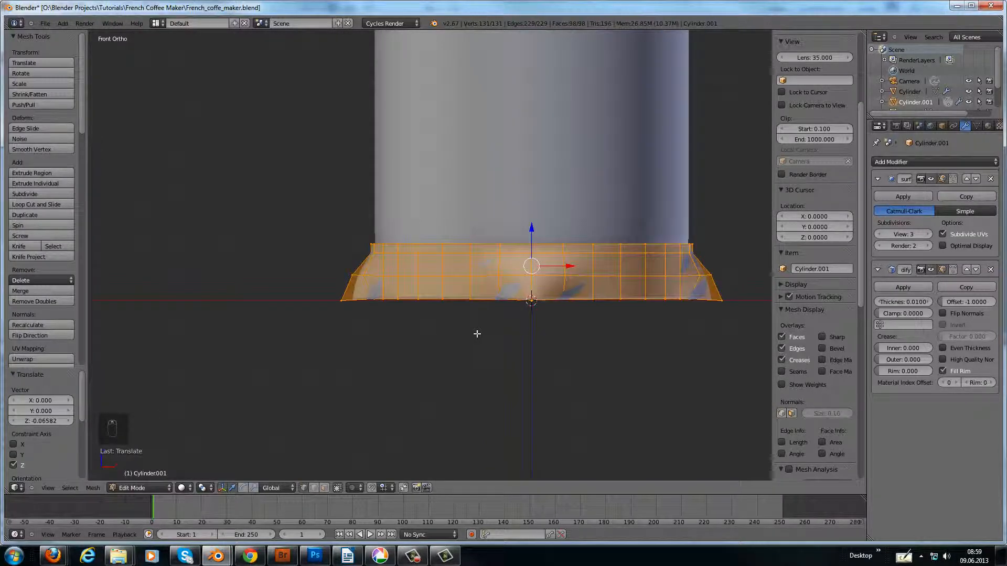
pyautogui.keyDown('shift'); pyautogui.moveTo(476, 333); pyautogui.dragTo(434, 322, button='middle'); pyautogui.keyUp('shift')
# - Select all vertices of the ring's lower edge, including hidden ones, and flatten them by scaling to 0 along Z
pyautogui.press('a')
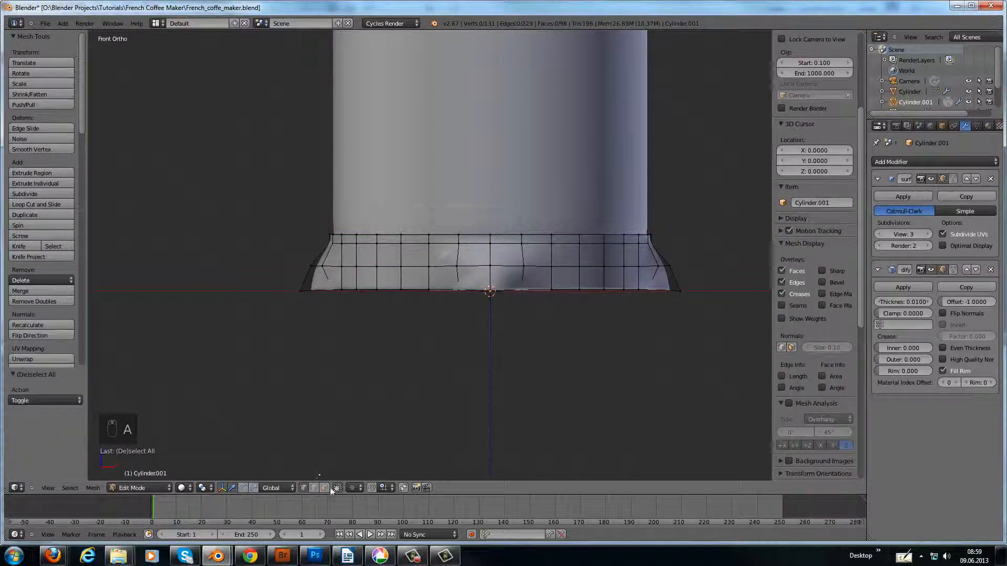
pyautogui.click(337, 488)
pyautogui.press('b')
pyautogui.moveTo(280, 275); pyautogui.dragTo(735, 315)
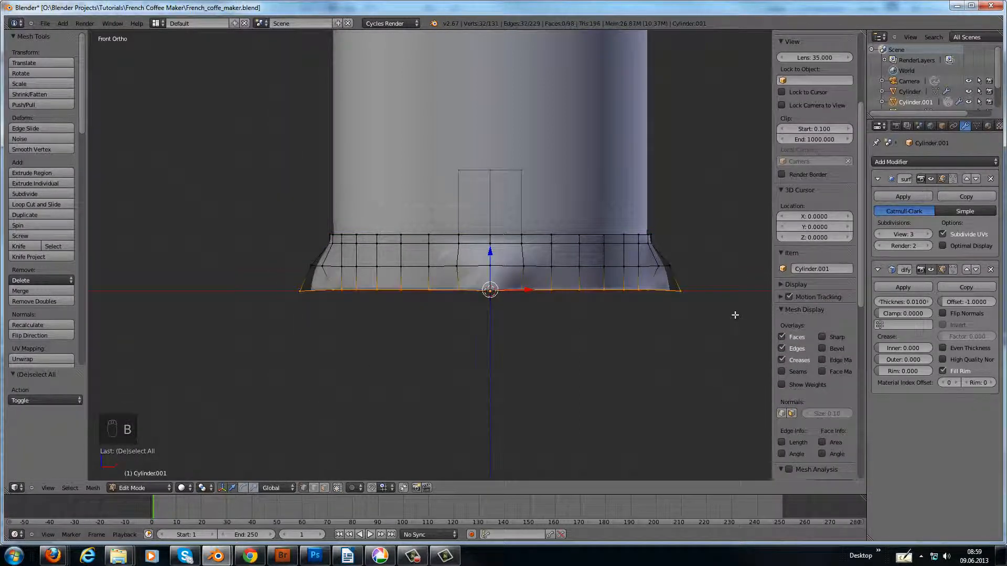
pyautogui.press('s')
pyautogui.press('z')
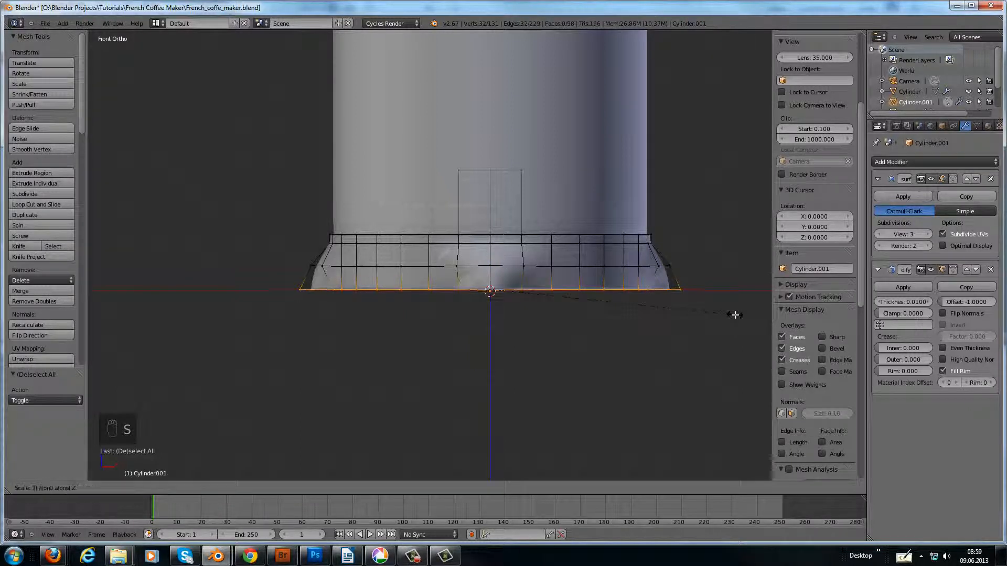
pyautogui.press('0')
pyautogui.press('Return')
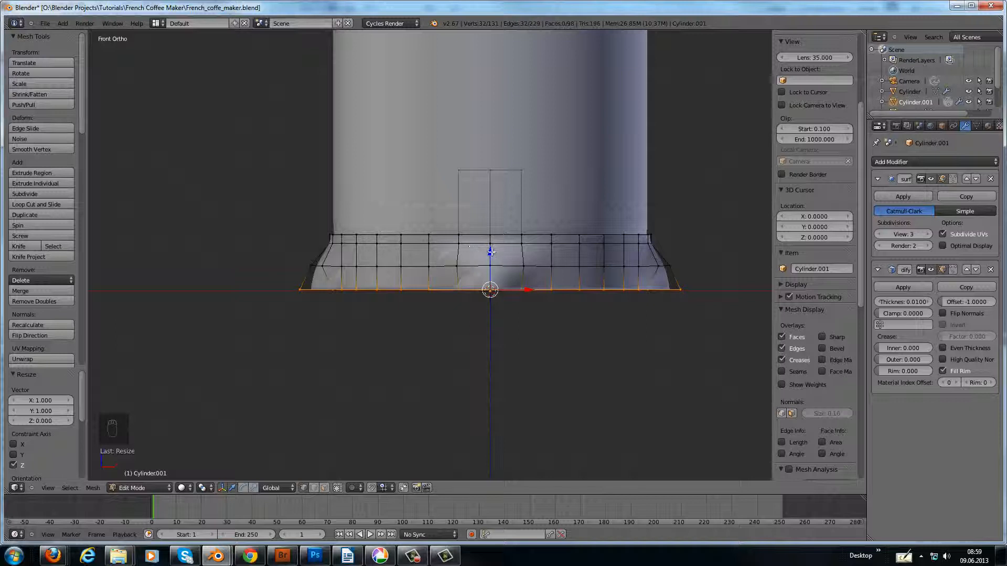
# - Lower the flattened bottom edge by about 0.002 along Z and return to Object Mode in front view
pyautogui.moveTo(490, 253); pyautogui.dragTo(532, 272)
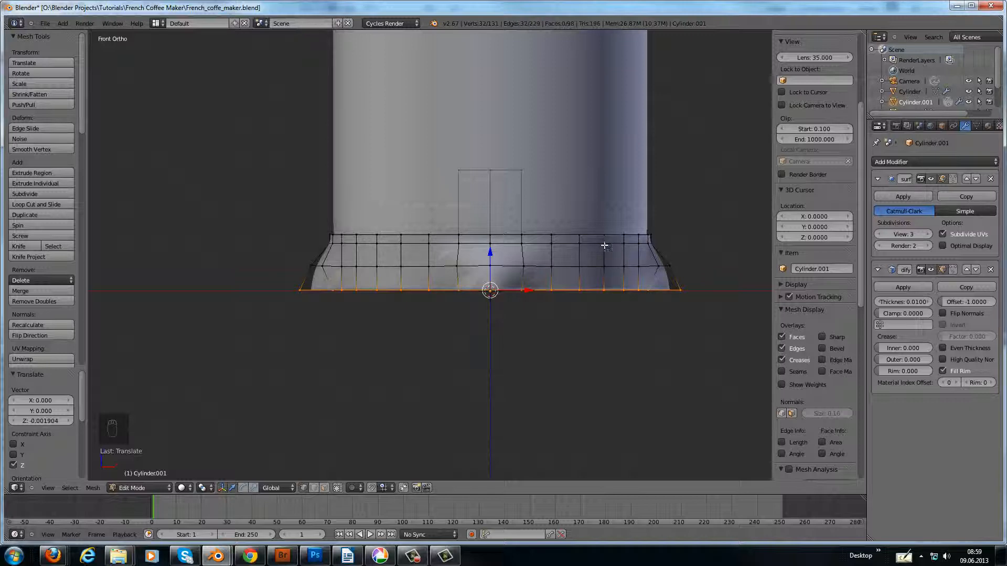
pyautogui.press('Tab')
pyautogui.moveTo(616, 255); pyautogui.dragTo(579, 386, button='middle')
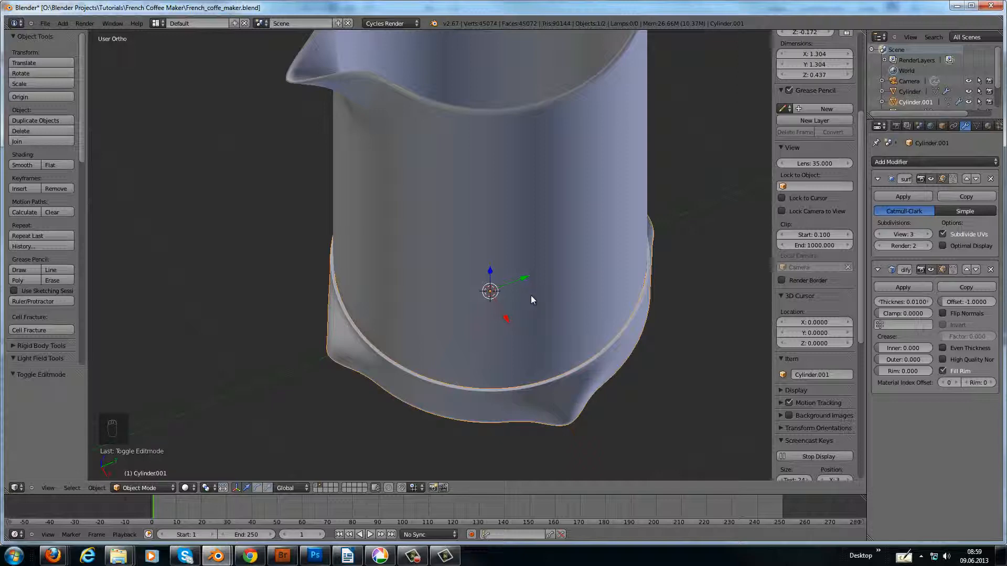
pyautogui.press('KP_1')
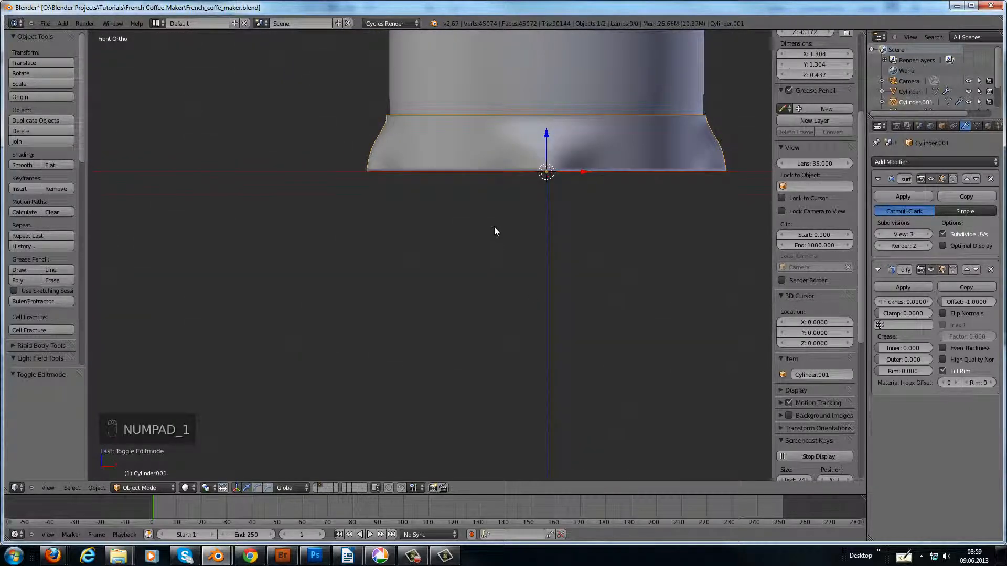
# - In right view, add an uncapped 32-vertex cylinder with radius 1 and depth 2, and raise it about 1.36 along Z
pyautogui.keyDown('shift'); pyautogui.moveTo(494, 231); pyautogui.dragTo(405, 401, button='middle'); pyautogui.keyUp('shift')
pyautogui.keyDown('shift'); pyautogui.moveTo(496, 215); pyautogui.dragTo(487, 352, button='middle'); pyautogui.keyUp('shift')
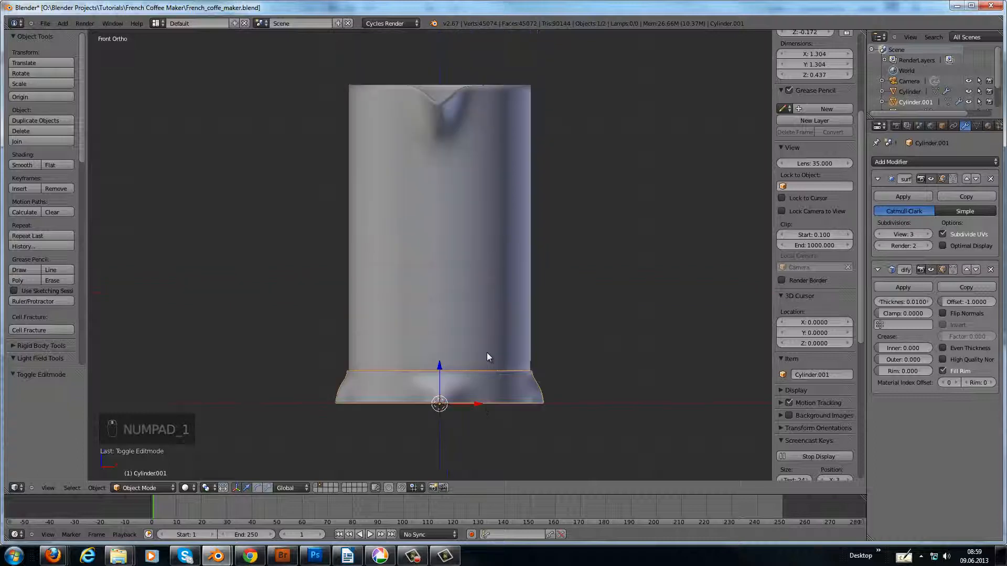
pyautogui.press('KP_3')
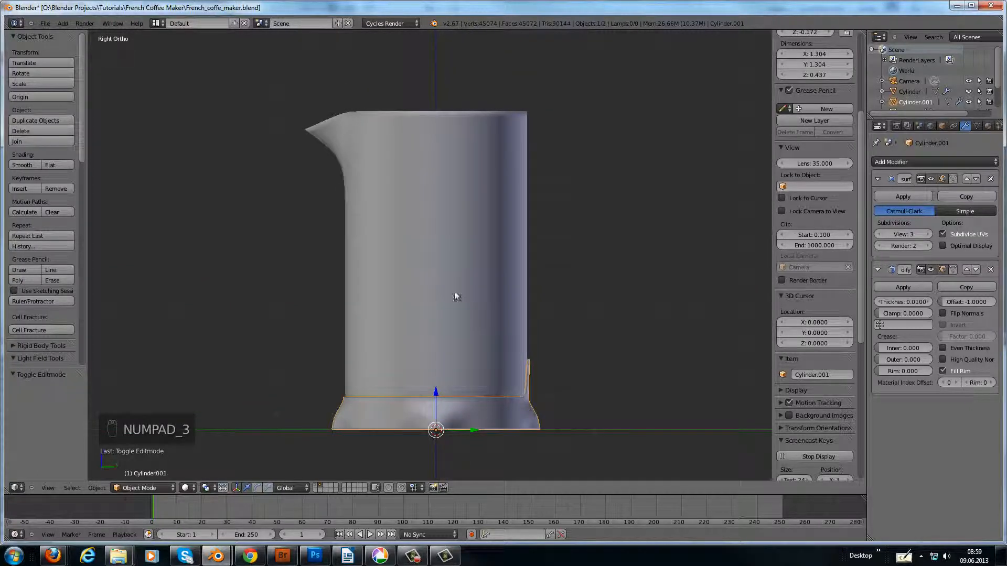
pyautogui.hotkey('shift', 'a')
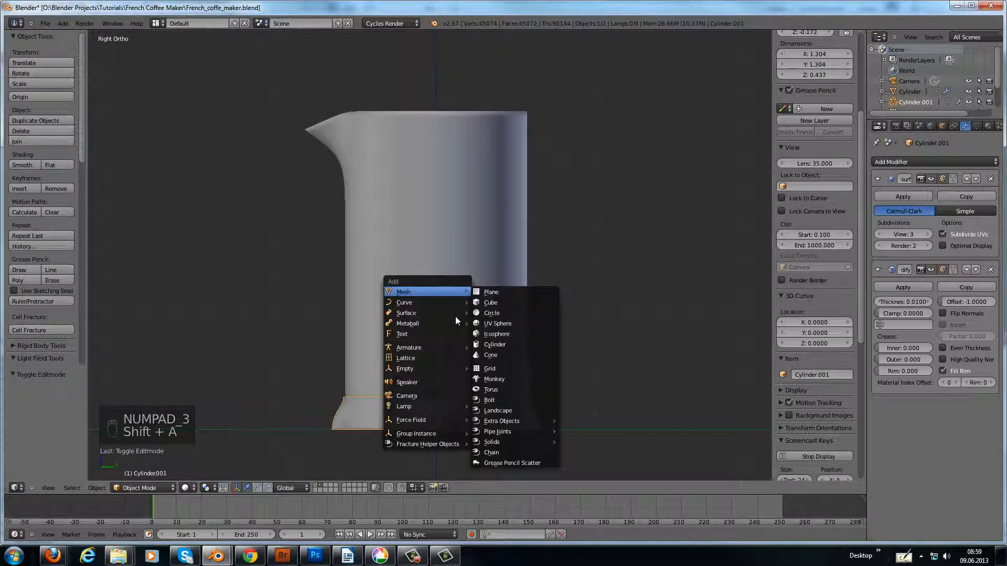
pyautogui.moveTo(452, 294)
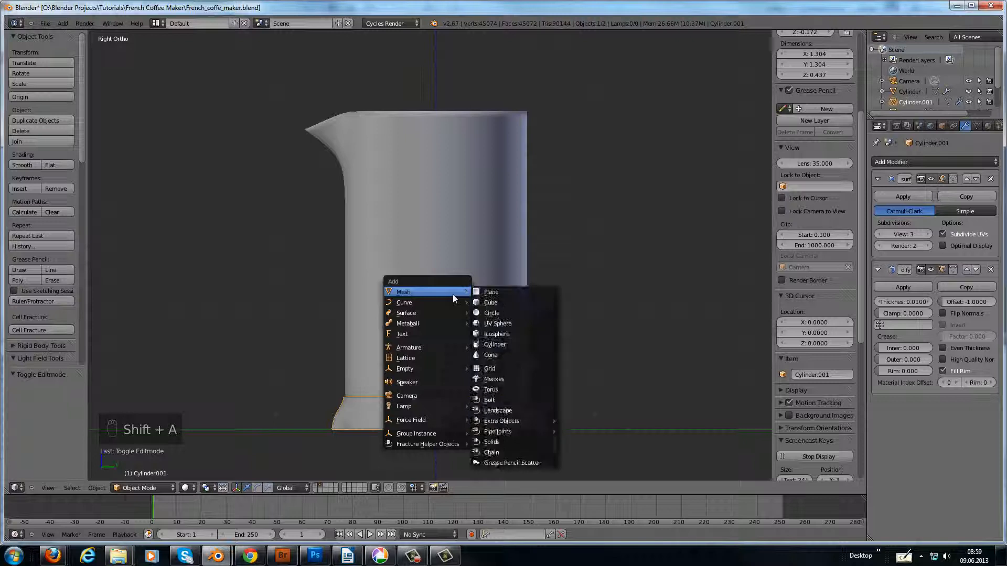
pyautogui.click(502, 342)
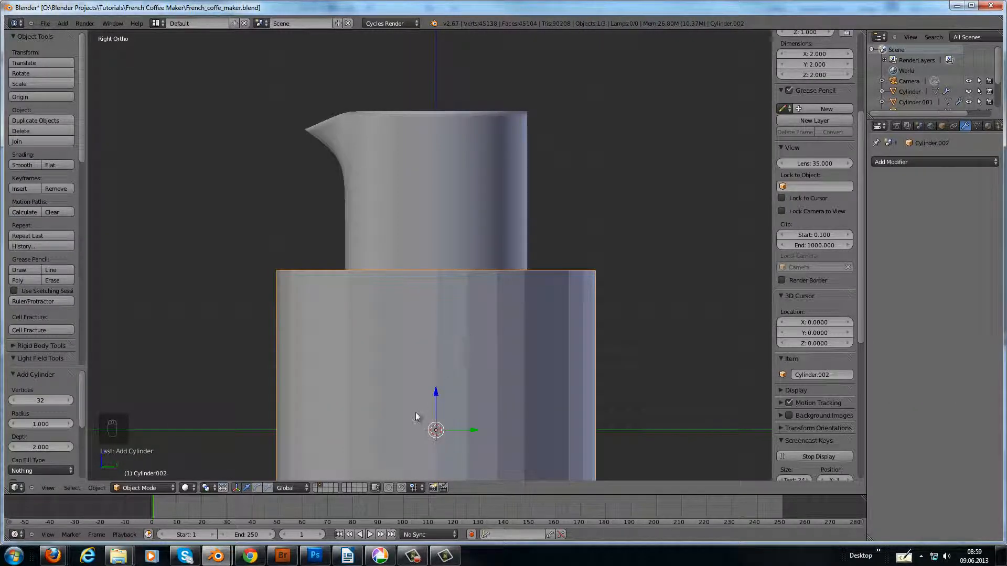
pyautogui.moveTo(435, 397); pyautogui.dragTo(428, 175)
# - Scale the new cylinder down along Z into a band about 0.167 high
pyautogui.press('s')
pyautogui.press('z')
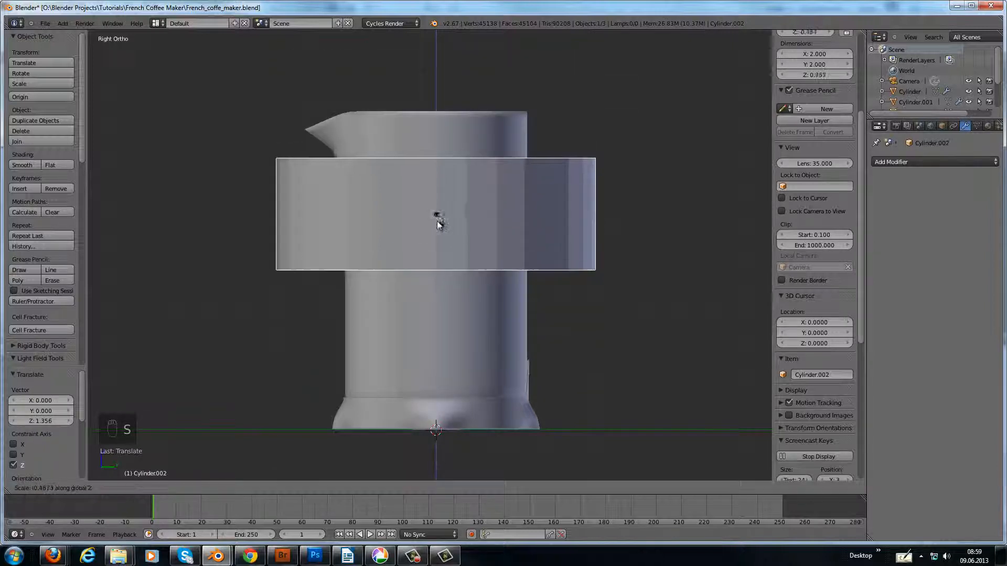
pyautogui.click(435, 218)
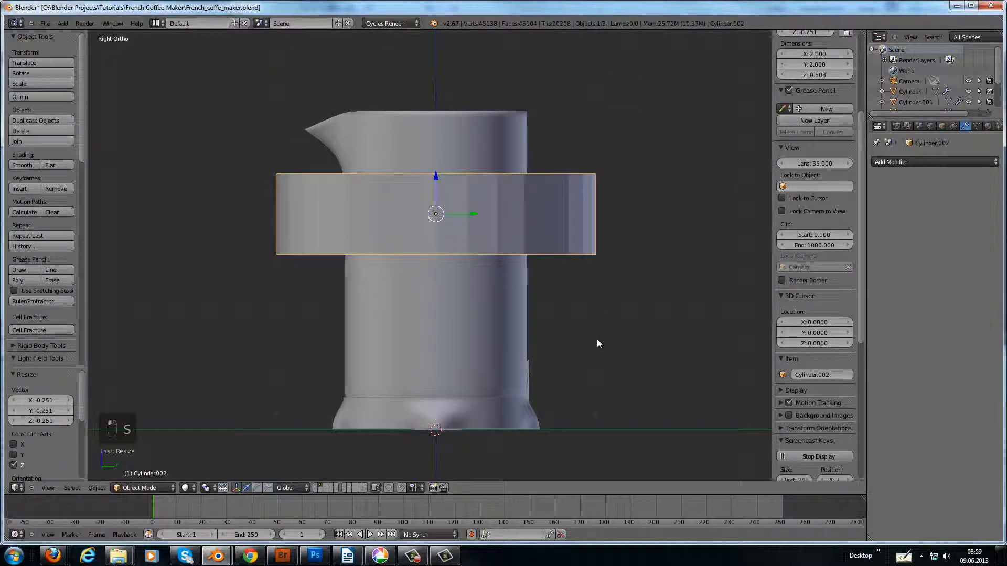
pyautogui.press('s')
pyautogui.press('z')
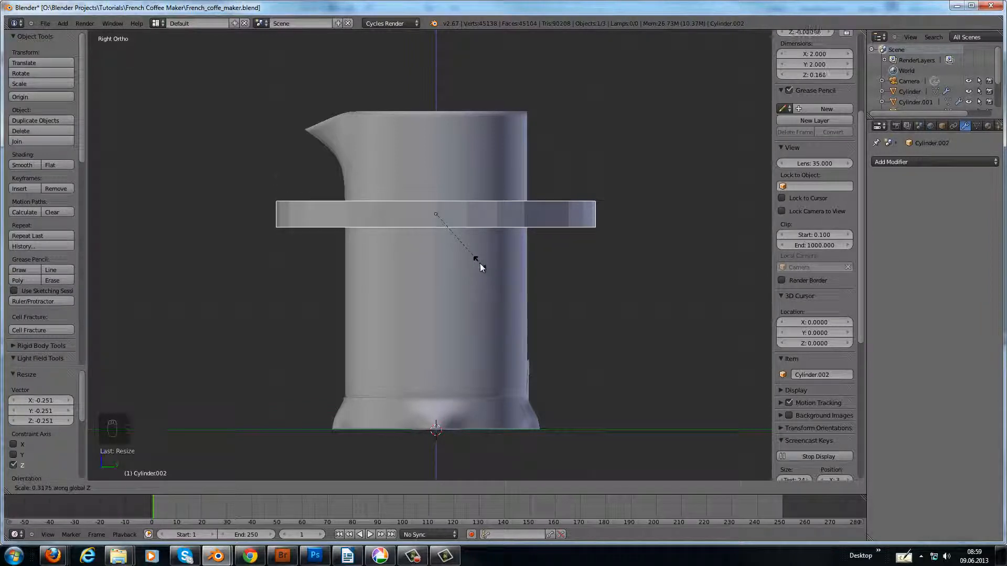
pyautogui.click(482, 263)
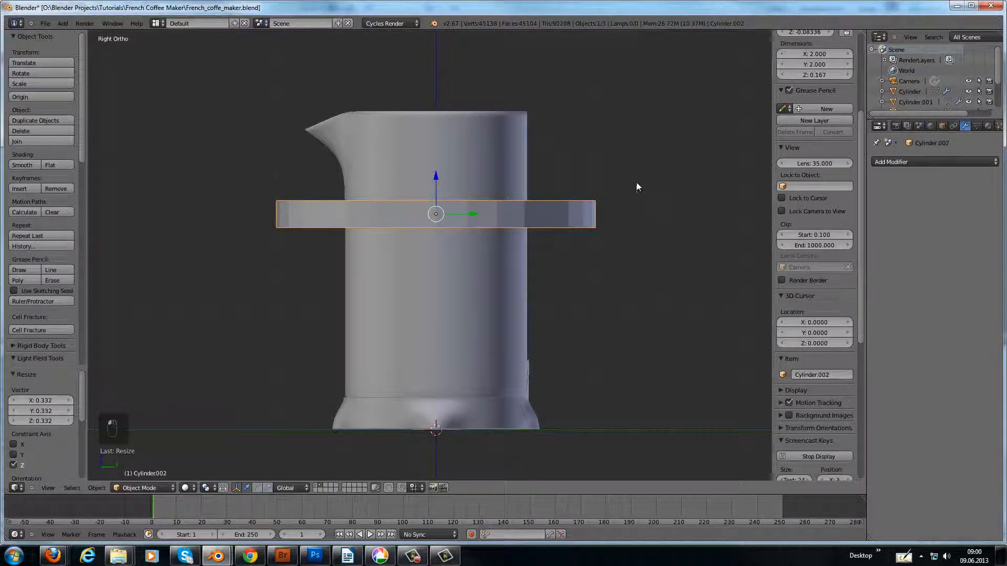
# - Scale the band in X and Y only to a diameter of about 1.17 so it fits closely around the jug
pyautogui.moveTo(638, 188); pyautogui.dragTo(635, 196, button='middle')
pyautogui.press('s')
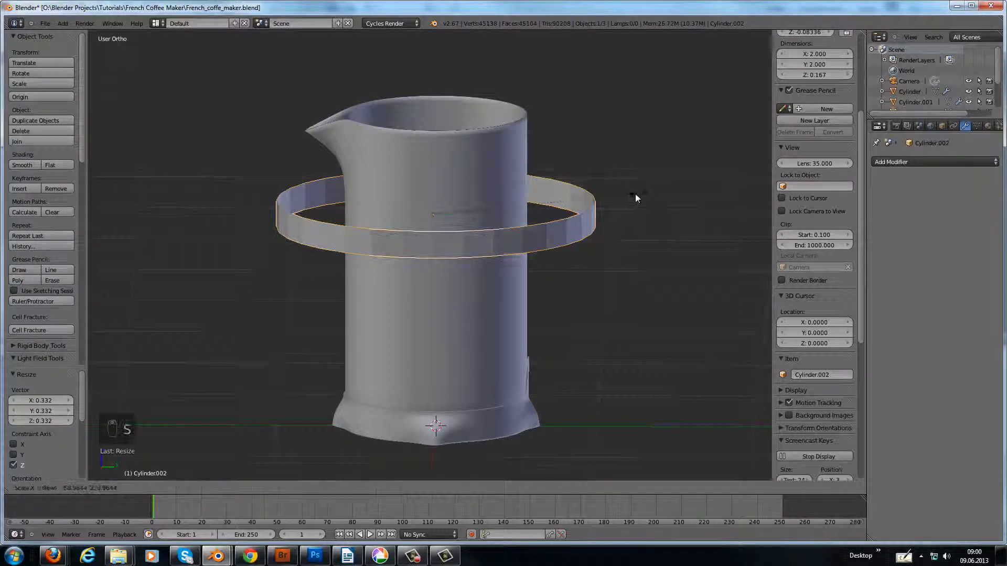
pyautogui.hotkey('shift', 'z')
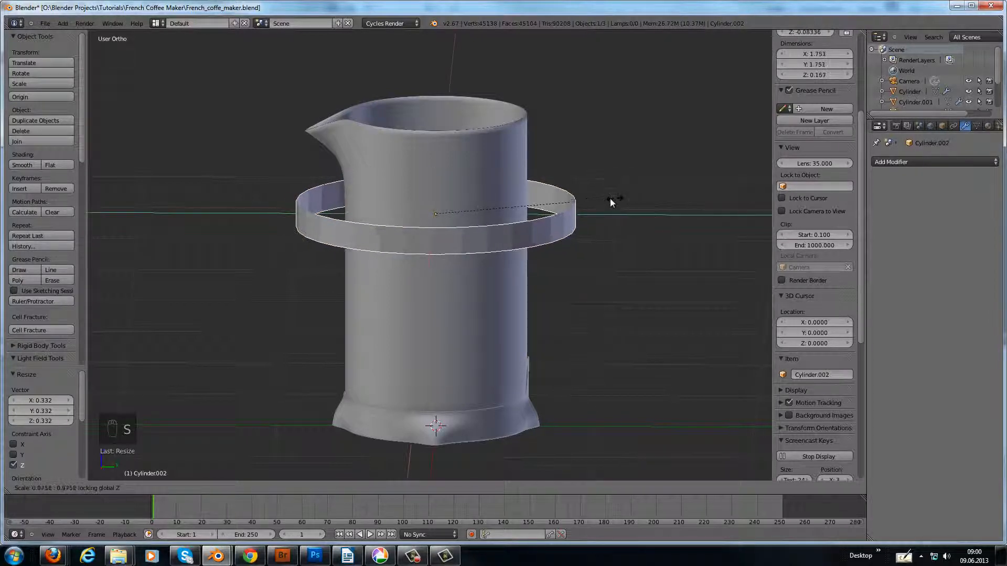
pyautogui.click(556, 203)
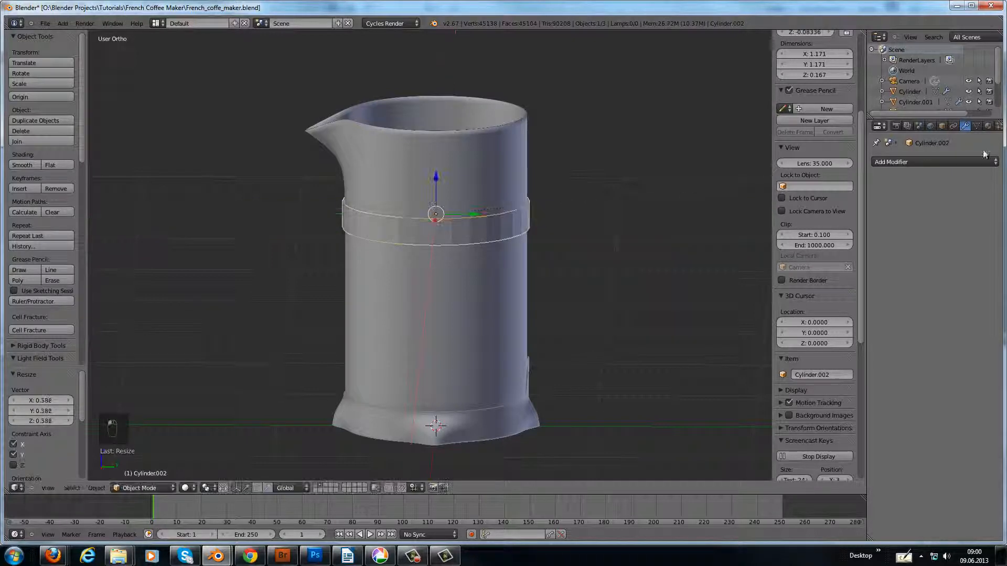
# - Give the band a Solidify modifier, smooth shading and a level 3 Subdivision Surface modifier placed above the Solidify
pyautogui.click(935, 162)
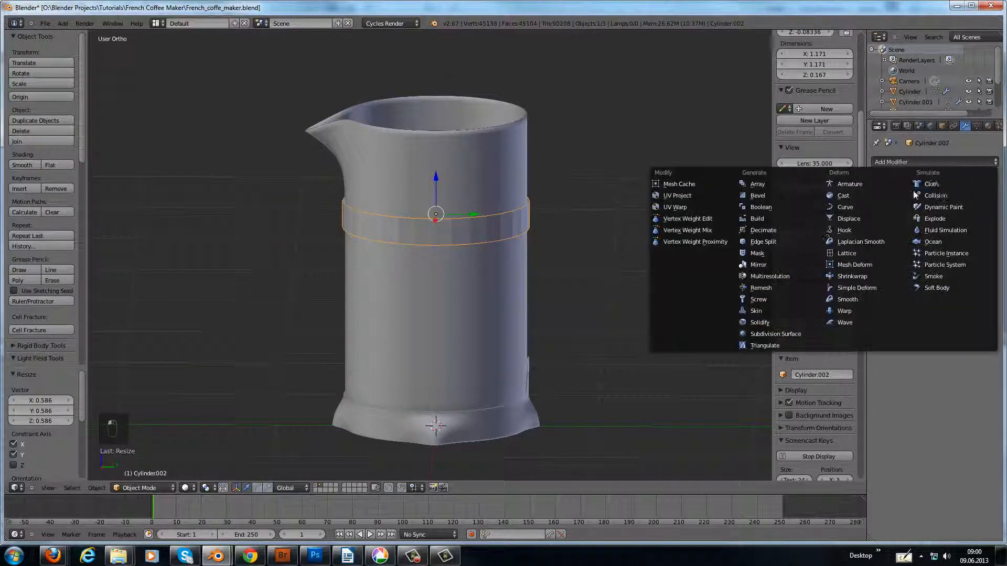
pyautogui.click(760, 322)
pyautogui.click(22, 165)
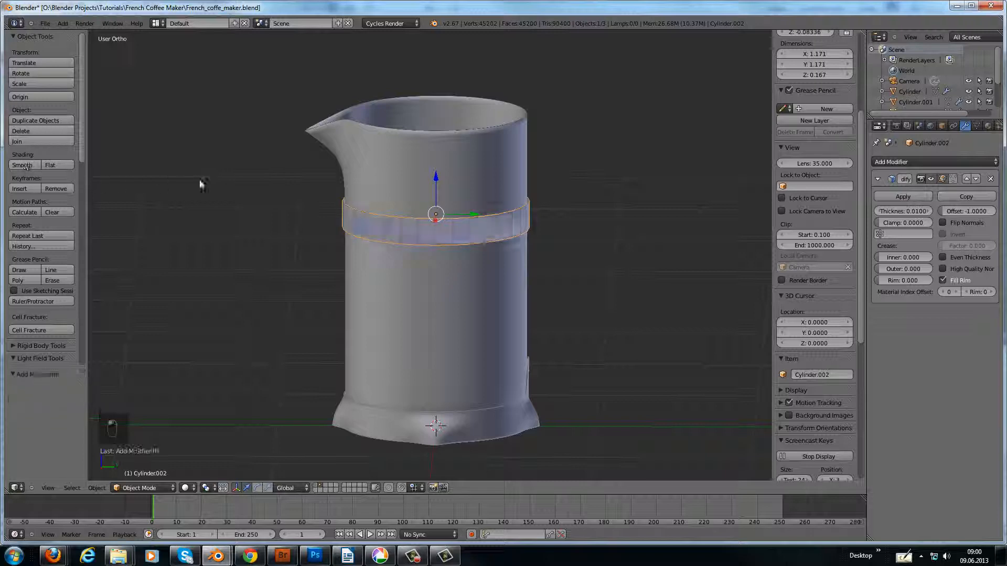
pyautogui.hotkey('ctrl', '3')
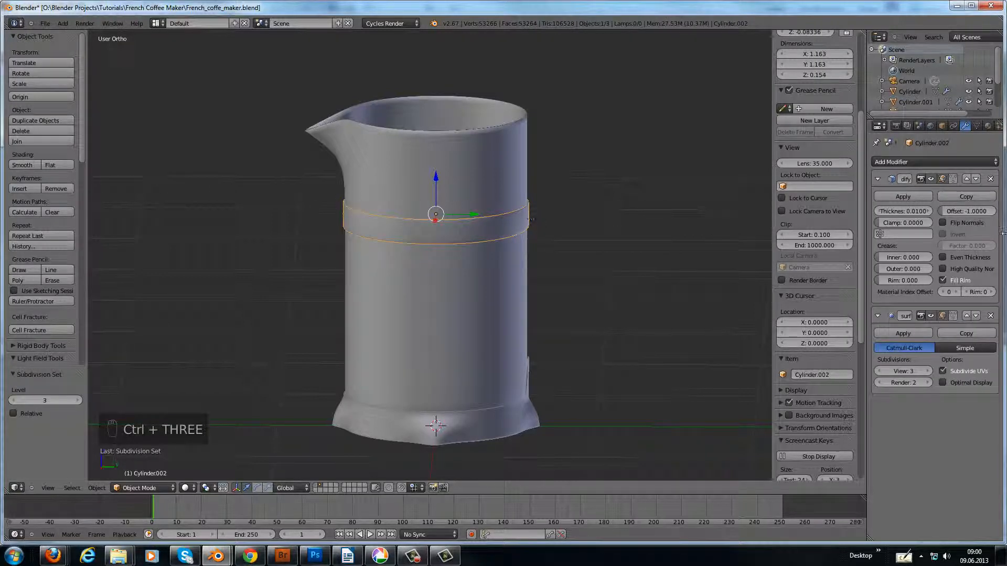
pyautogui.click(966, 316)
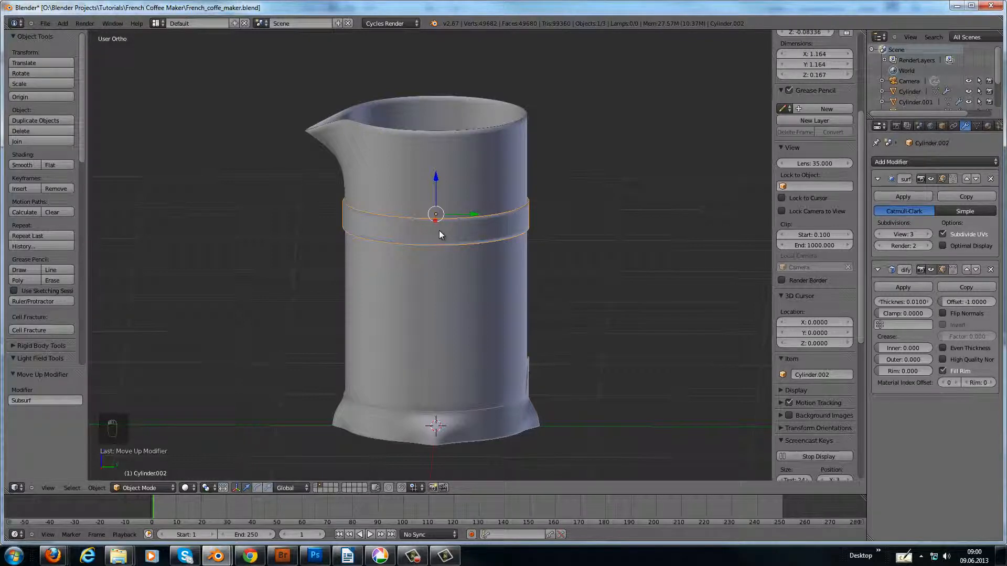
# - In Edit Mode, select the band's two adjacent faces opposite the spout and pull them about 0.135 outward along Y
pyautogui.scroll(4, 439, 231)
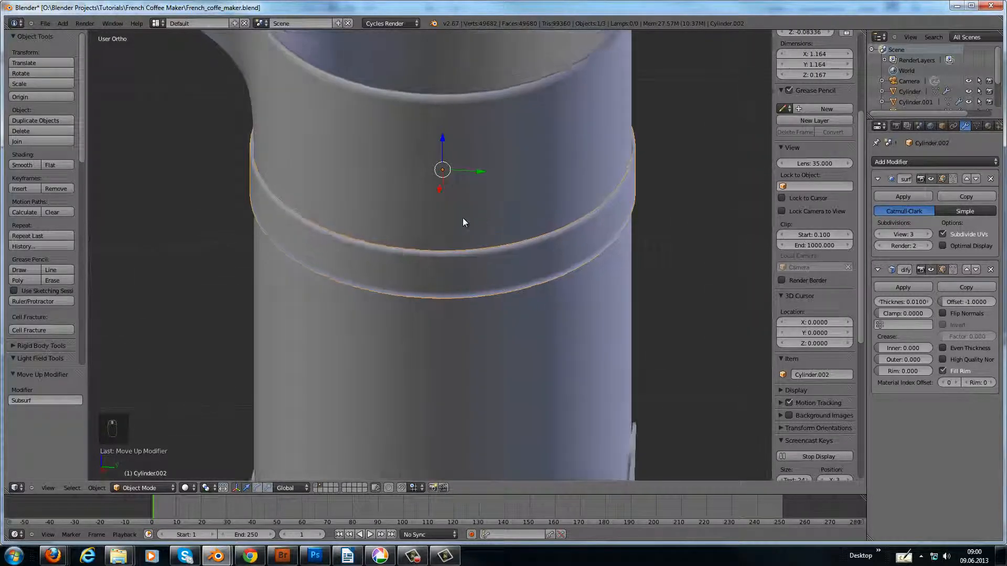
pyautogui.moveTo(463, 222); pyautogui.dragTo(523, 239, button='middle')
pyautogui.scroll(-5, 556, 191)
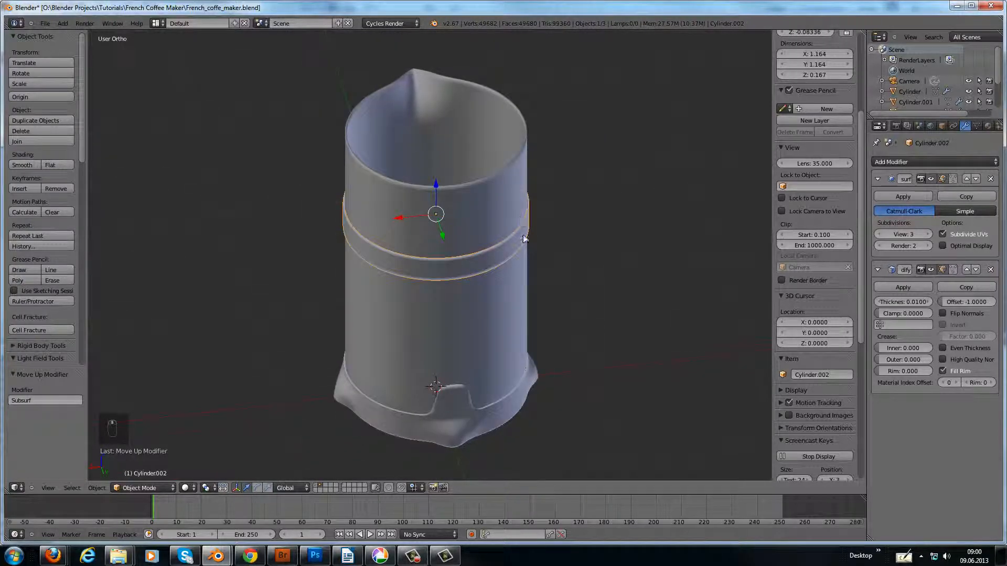
pyautogui.press('Tab')
pyautogui.moveTo(466, 264); pyautogui.dragTo(446, 267, button='middle')
pyautogui.rightClick(440, 265)
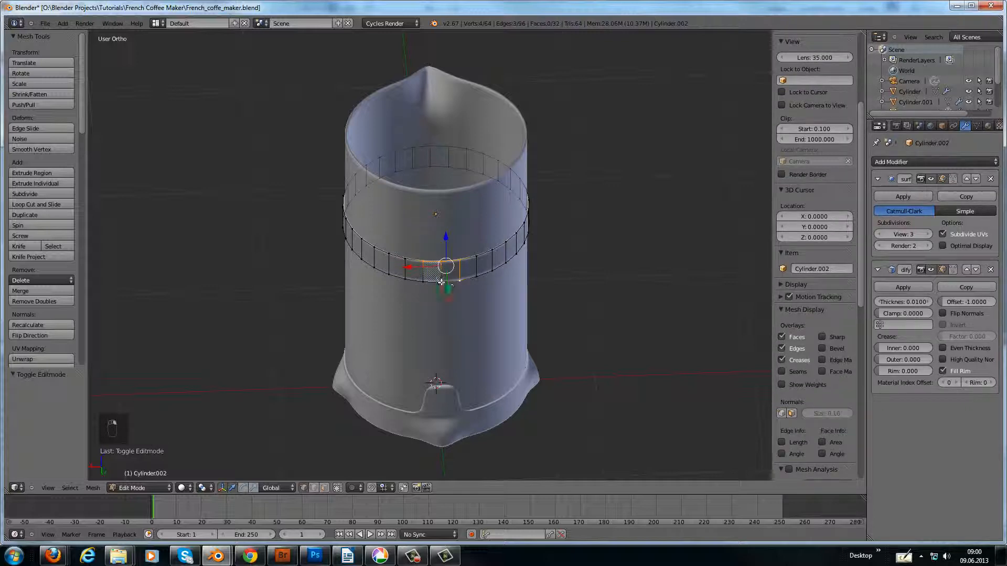
pyautogui.keyDown('shift'); pyautogui.rightClick(443, 270); pyautogui.keyUp('shift')
pyautogui.moveTo(457, 230); pyautogui.dragTo(521, 243, button='middle')
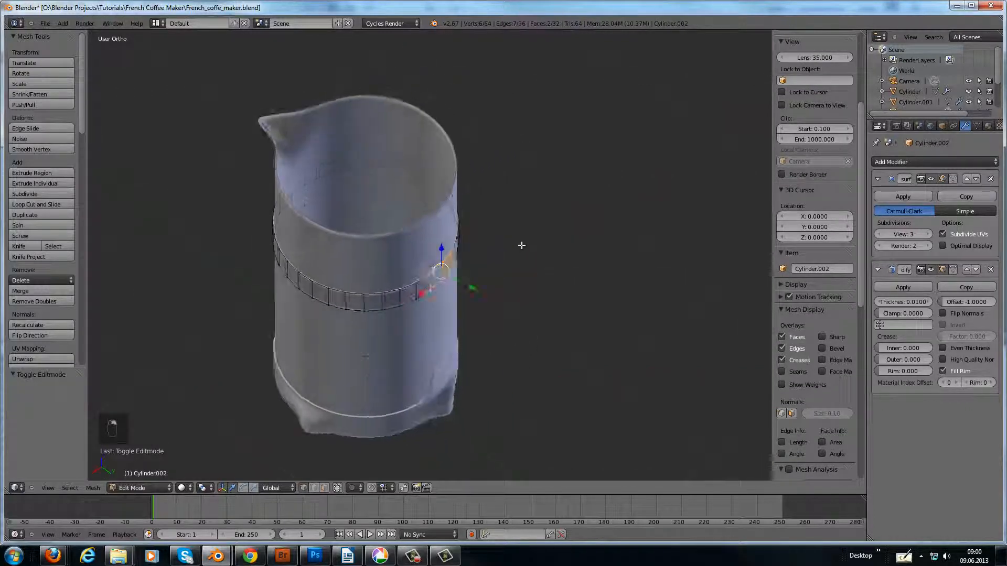
pyautogui.keyDown('shift'); pyautogui.rightClick(459, 288); pyautogui.keyUp('shift')
pyautogui.moveTo(467, 288); pyautogui.dragTo(489, 295)
pyautogui.scroll(4, 437, 304)
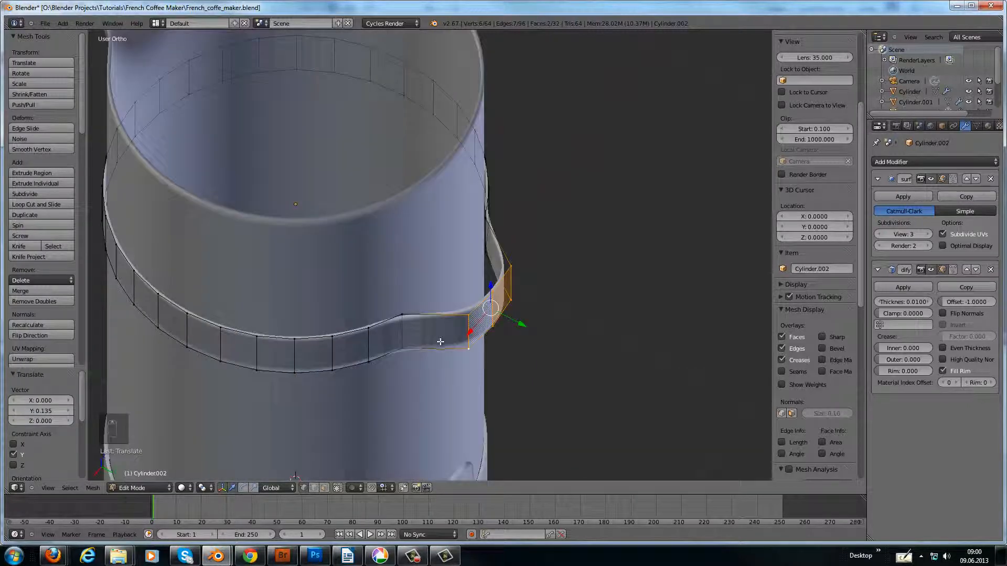
# - Add a centred vertical loop cut to the sloping face on each side of the band's pulled-out section
pyautogui.hotkey('ctrl', 'r')
pyautogui.click(440, 342)
pyautogui.rightClick(439, 342)
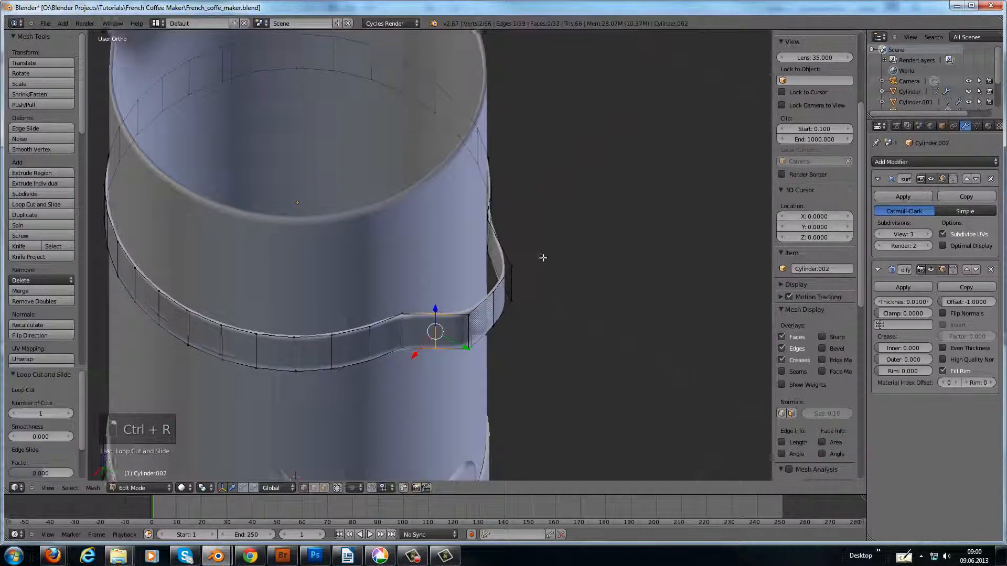
pyautogui.moveTo(543, 258); pyautogui.dragTo(547, 358, button='middle')
pyautogui.hotkey('ctrl', 'r')
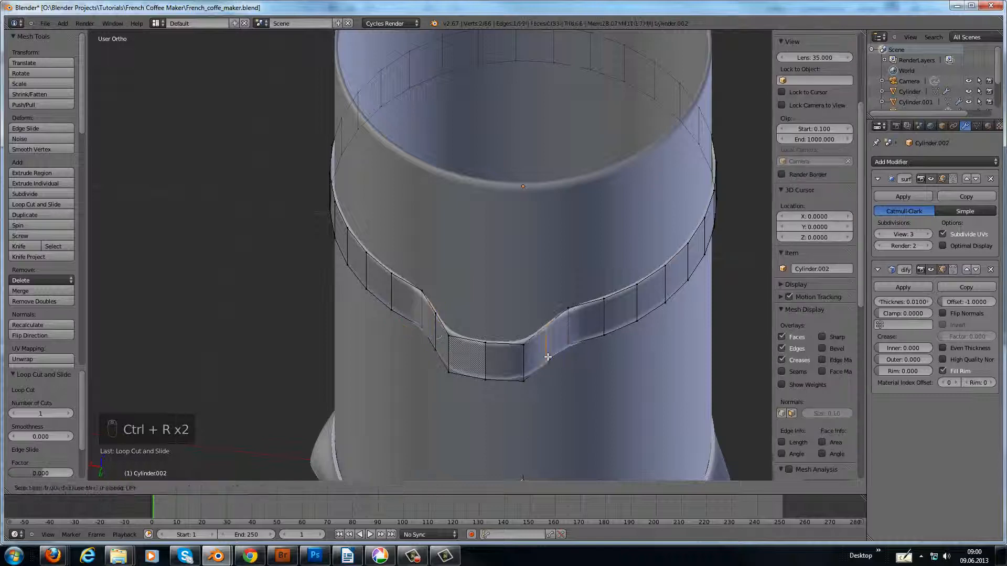
pyautogui.click(547, 357)
pyautogui.rightClick(547, 357)
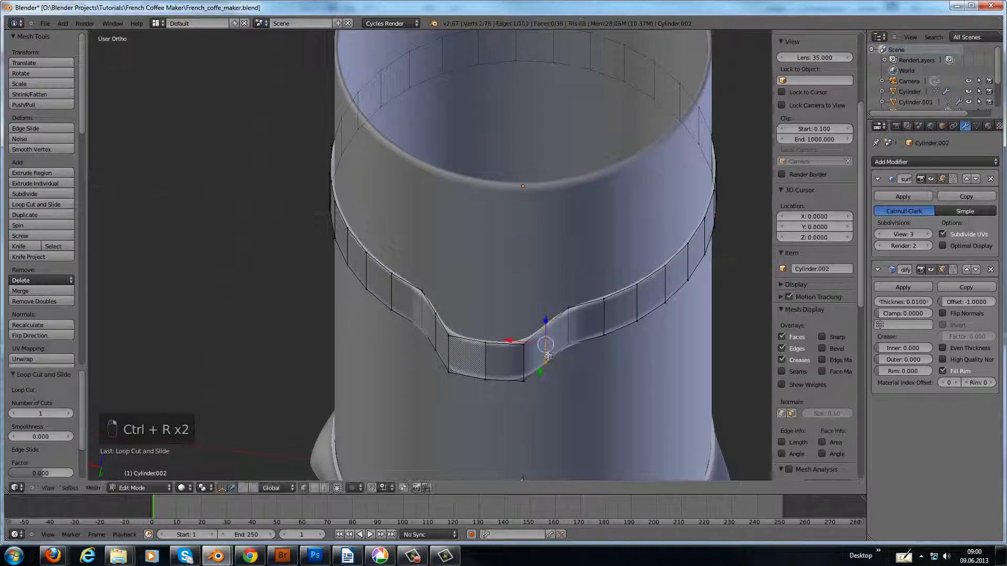
# - Select both new cut edges and move them about 0.058 toward the jug along Y
pyautogui.keyDown('shift'); pyautogui.rightClick(435, 316); pyautogui.keyUp('shift')
pyautogui.keyDown('shift'); pyautogui.rightClick(434, 350); pyautogui.keyUp('shift')
pyautogui.moveTo(539, 272); pyautogui.dragTo(462, 363, button='middle')
pyautogui.press('g')
pyautogui.press('y')
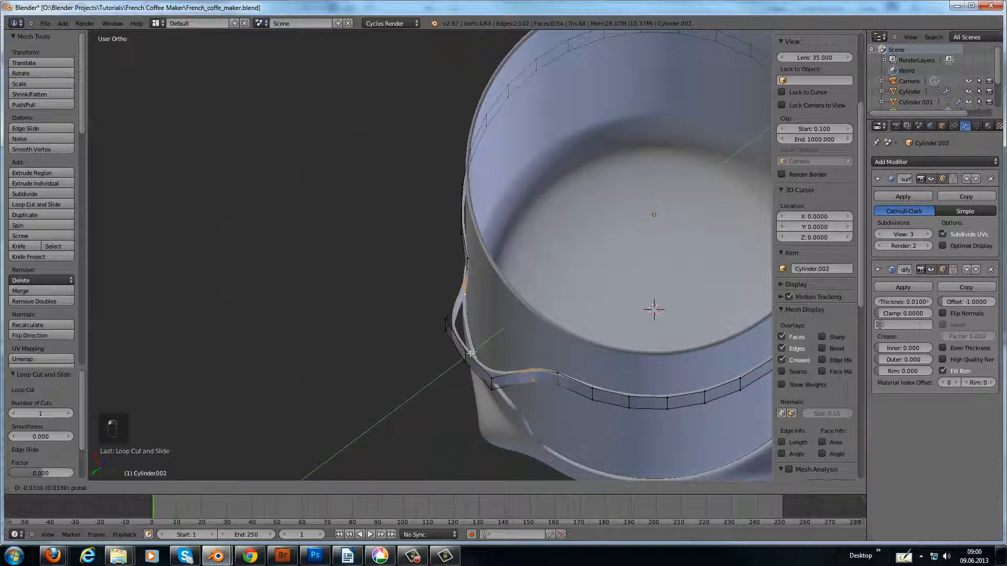
pyautogui.click(475, 350)
pyautogui.moveTo(505, 327); pyautogui.dragTo(574, 289, button='middle')
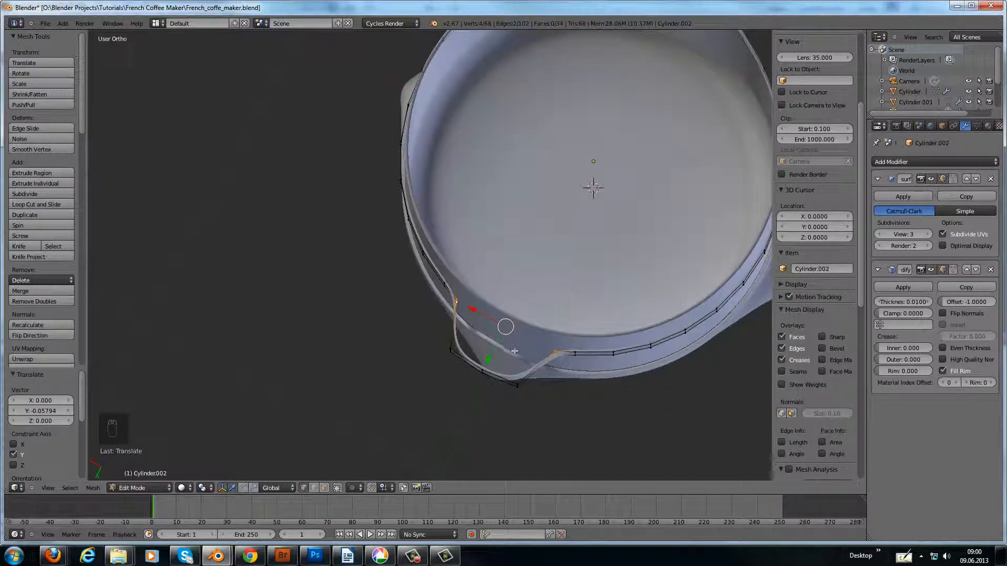
# - Select the outermost vertices of the band's protrusion, scale them to about 0.7 along X, and return to Object Mode
pyautogui.press('a')
pyautogui.press('b')
pyautogui.moveTo(440, 341); pyautogui.dragTo(538, 418)
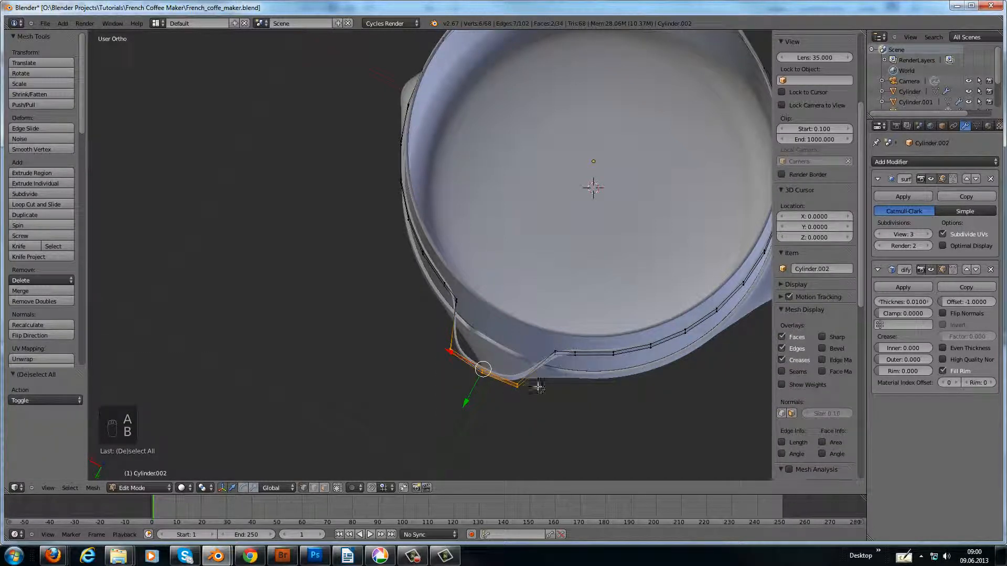
pyautogui.press('s')
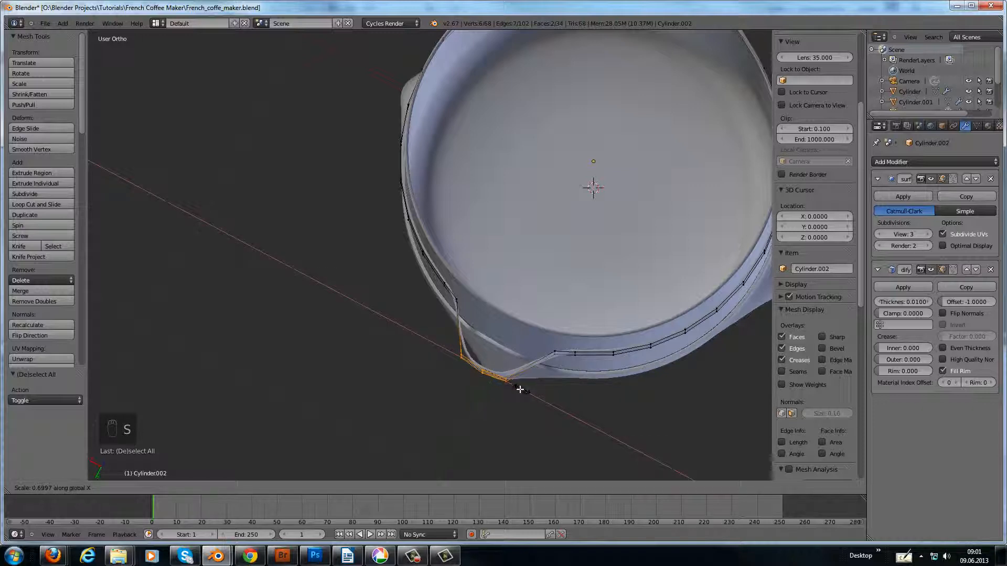
pyautogui.click(522, 390)
pyautogui.moveTo(522, 390); pyautogui.dragTo(625, 262, button='middle')
pyautogui.press('Tab')
pyautogui.scroll(-5, 565, 330)
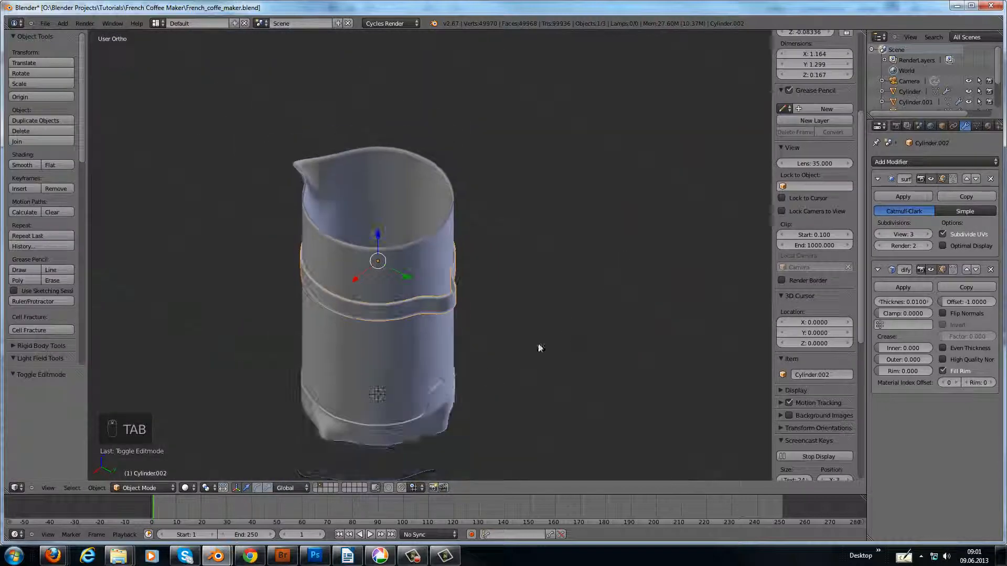
pyautogui.moveTo(539, 343); pyautogui.dragTo(457, 413, button='middle')
pyautogui.moveTo(457, 264); pyautogui.dragTo(456, 273, button='middle')
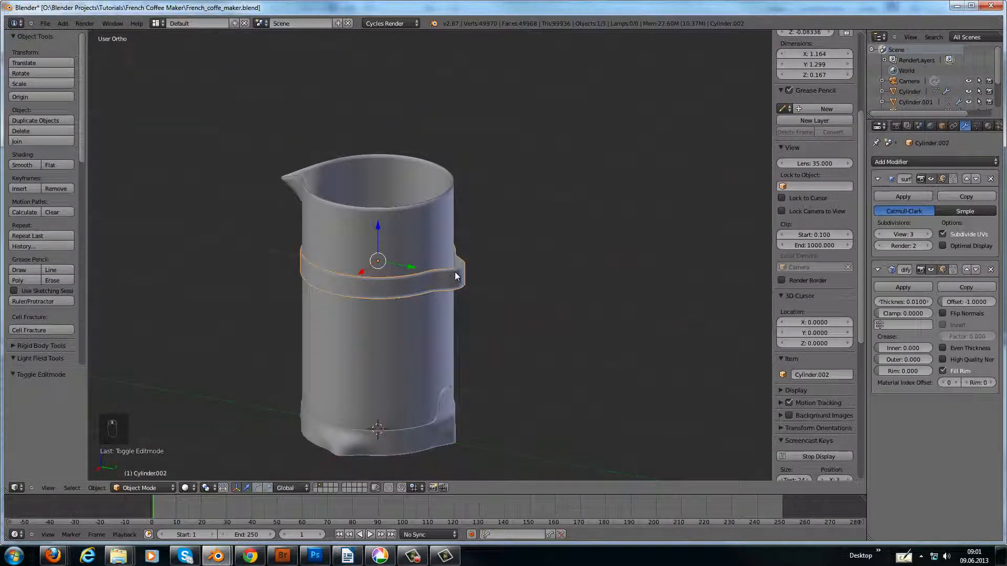
pyautogui.moveTo(374, 289); pyautogui.dragTo(373, 297, button='middle')
pyautogui.moveTo(383, 257); pyautogui.dragTo(395, 310, button='middle')
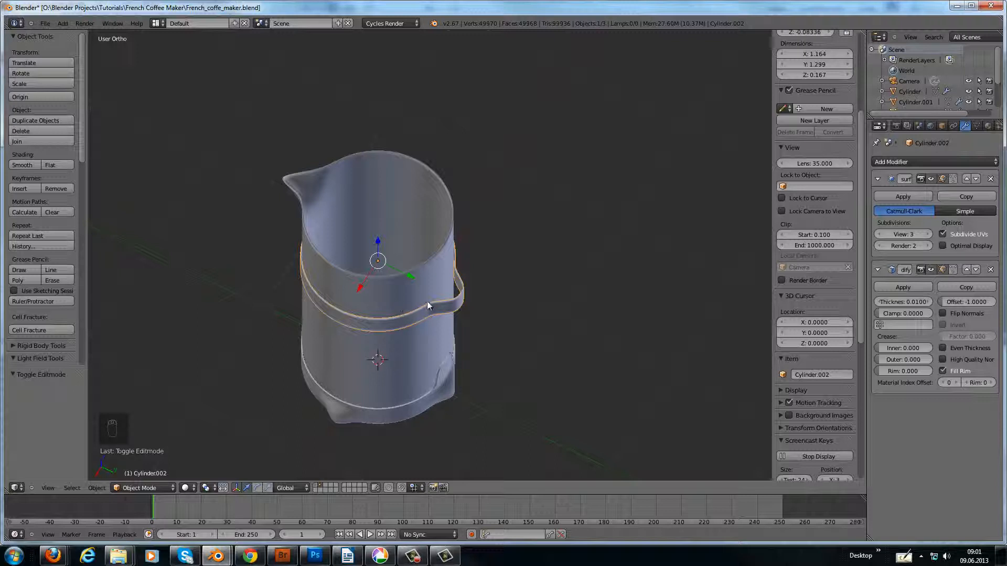
pyautogui.moveTo(443, 283); pyautogui.dragTo(499, 196, button='middle')
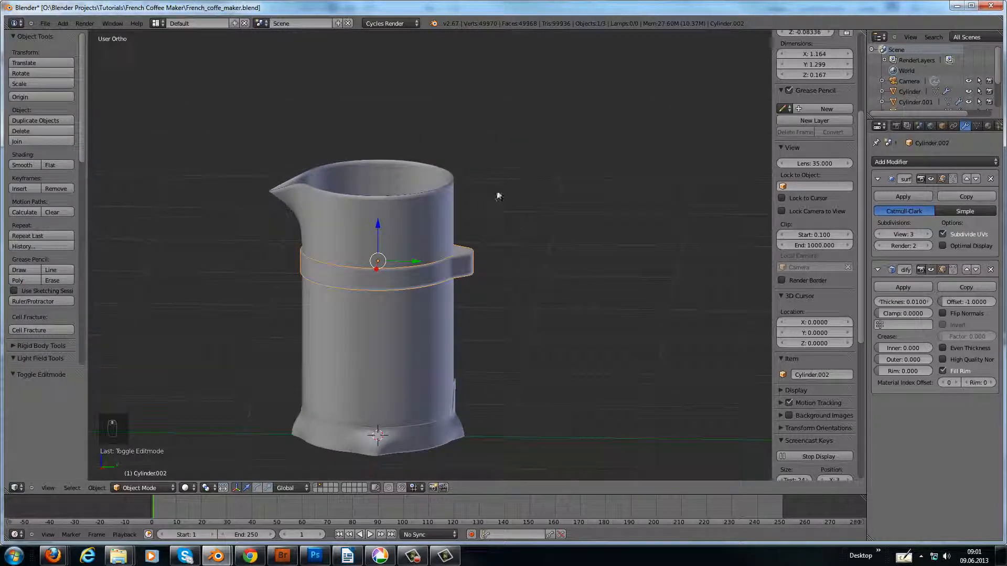